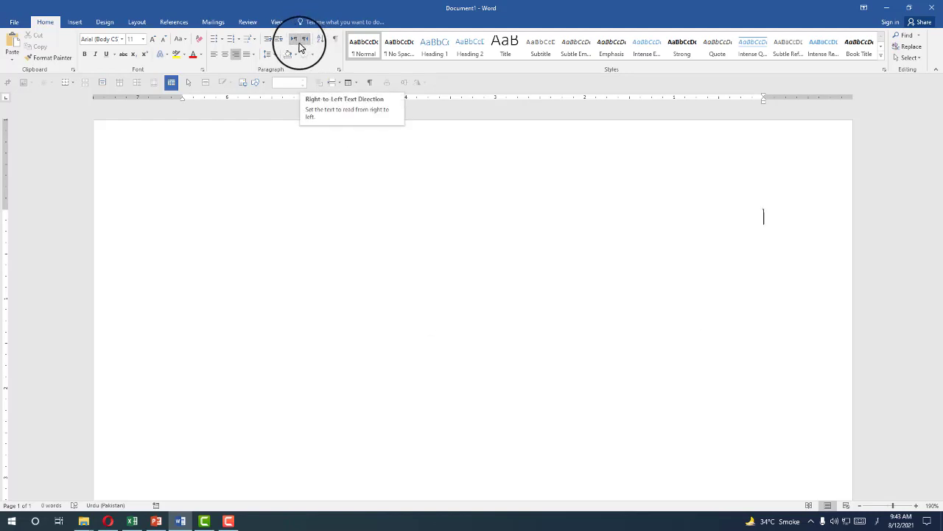
Step: Set the empty document to right-to-left text direction with the Jameel Noori Nastaleeq font at size 14
left_click(305, 44)
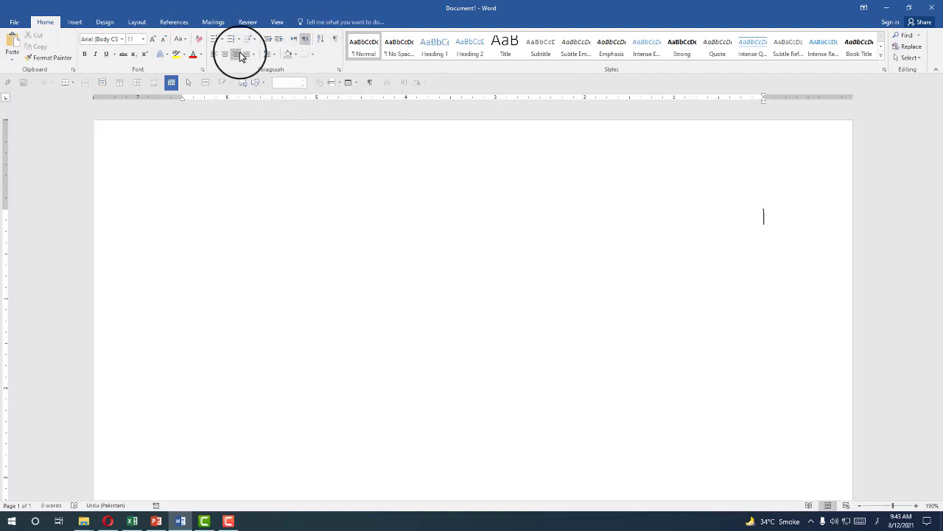
left_click(122, 40)
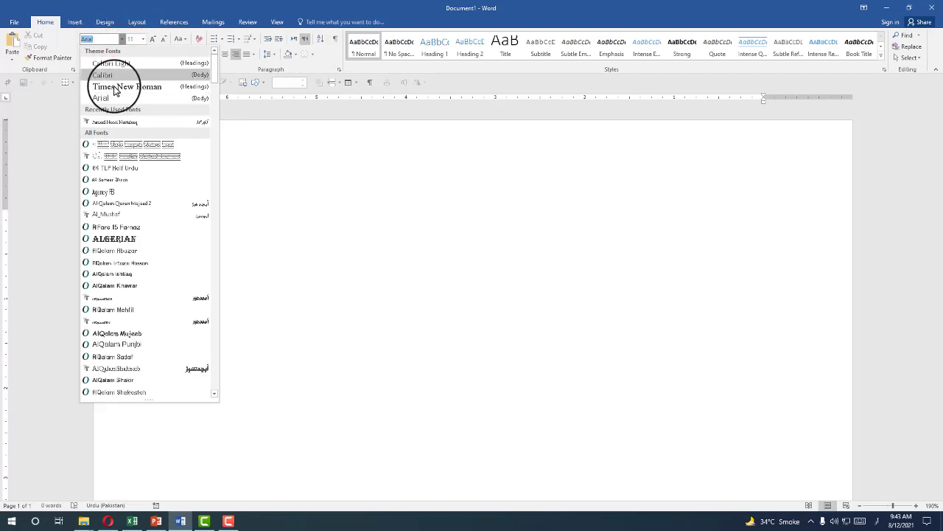
left_click(129, 122)
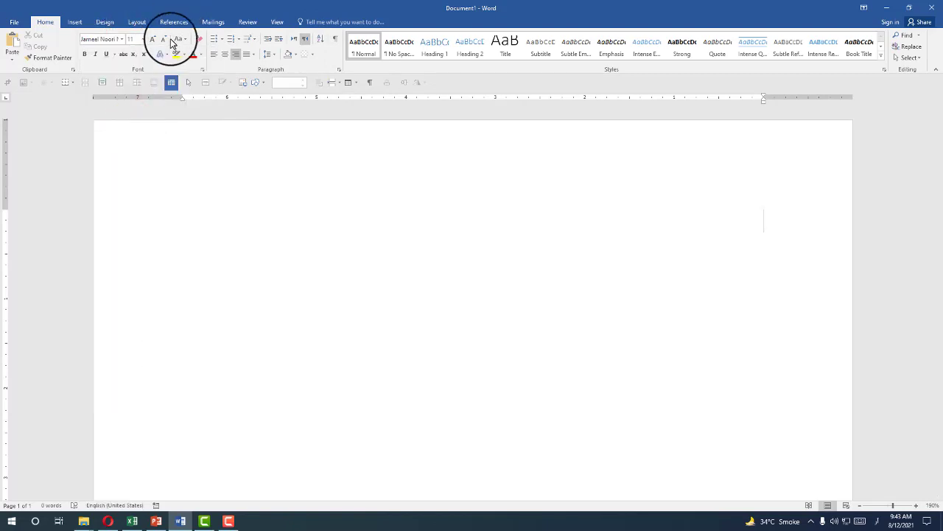
left_click(134, 39)
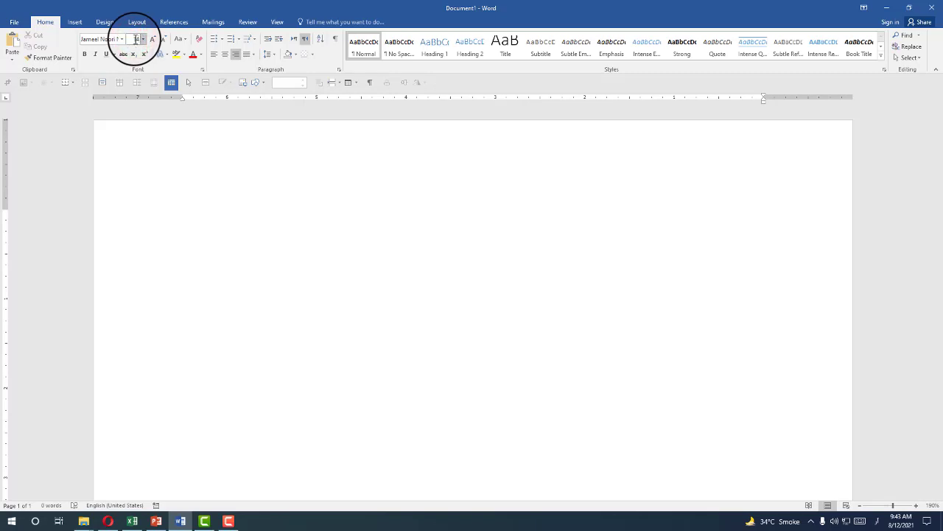
key("Return")
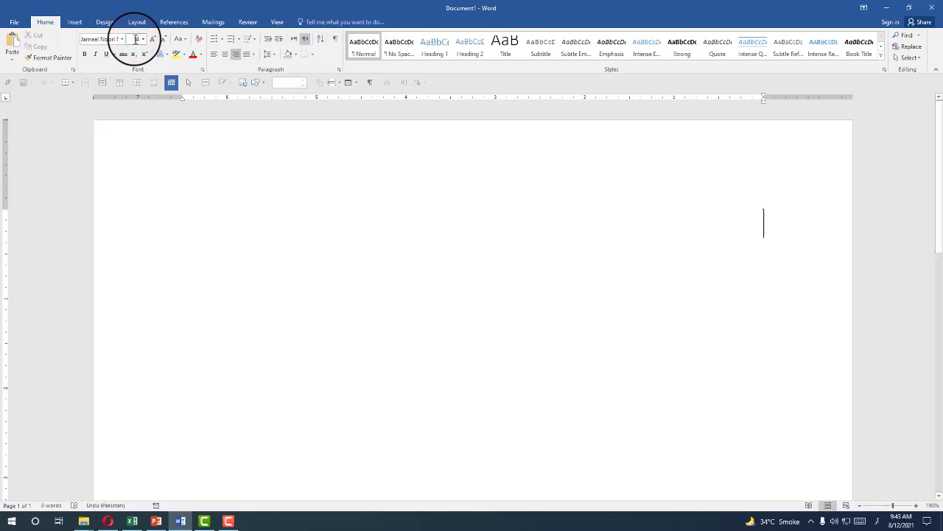
Step: Following the worksheet photo in PowerPoint, write the instruction line "آدھی اشکال کو حروف اور پھر تصویر سے ملائیں۔" in the Word document
key("alt+Tab")
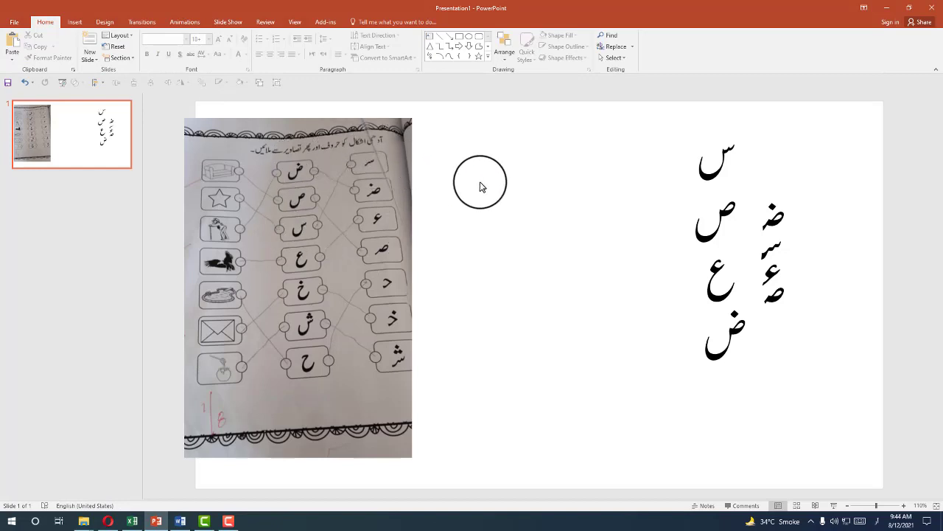
key("alt+Tab")
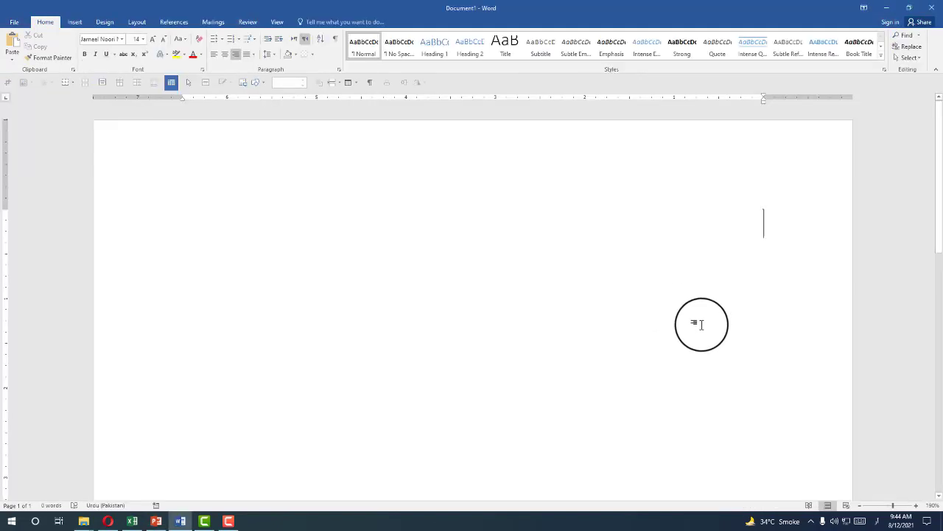
type("آ")
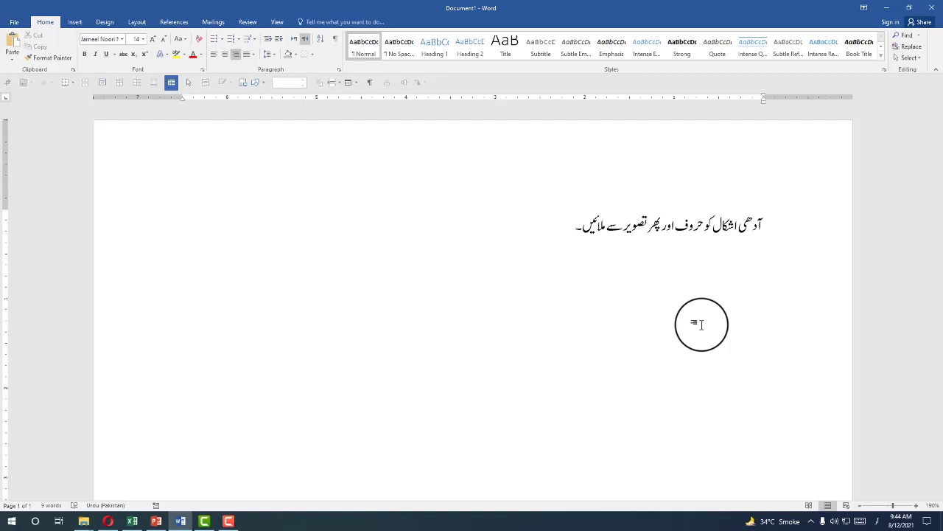
Step: Check the worksheet photo's column layout in PowerPoint and insert a one-row, three-column table below the instruction line in Word
key("alt+Tab")
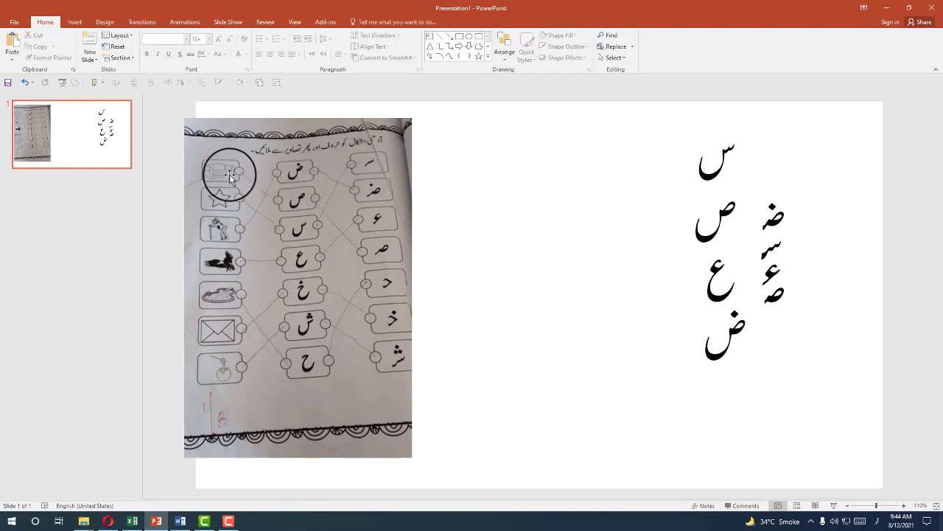
key("alt+Tab")
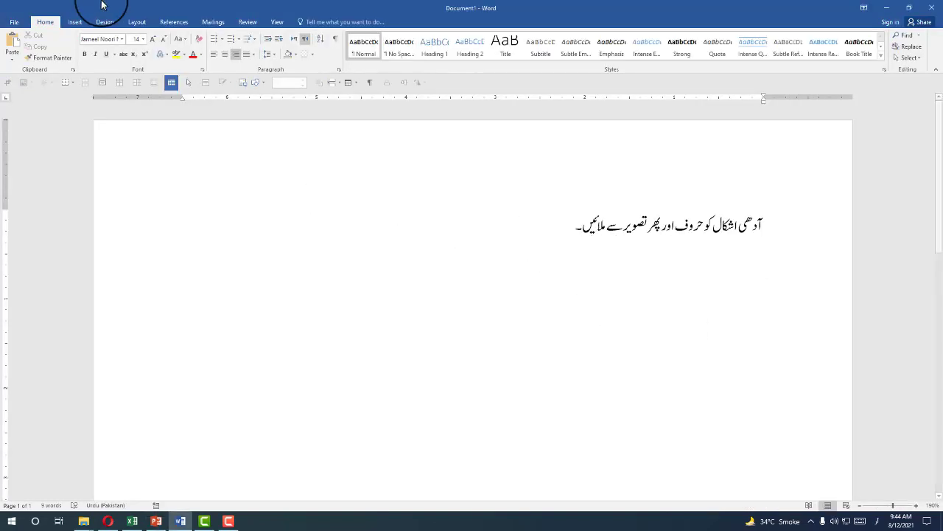
left_click(73, 26)
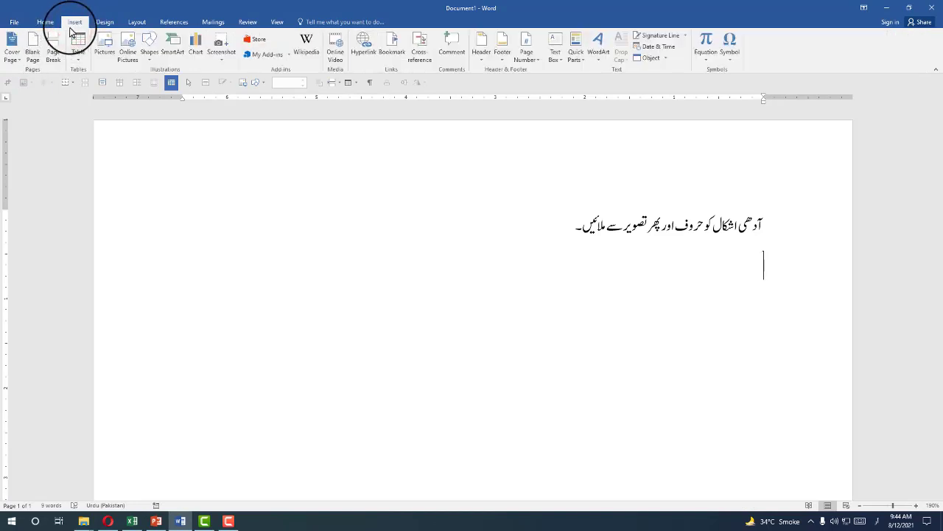
left_click(76, 40)
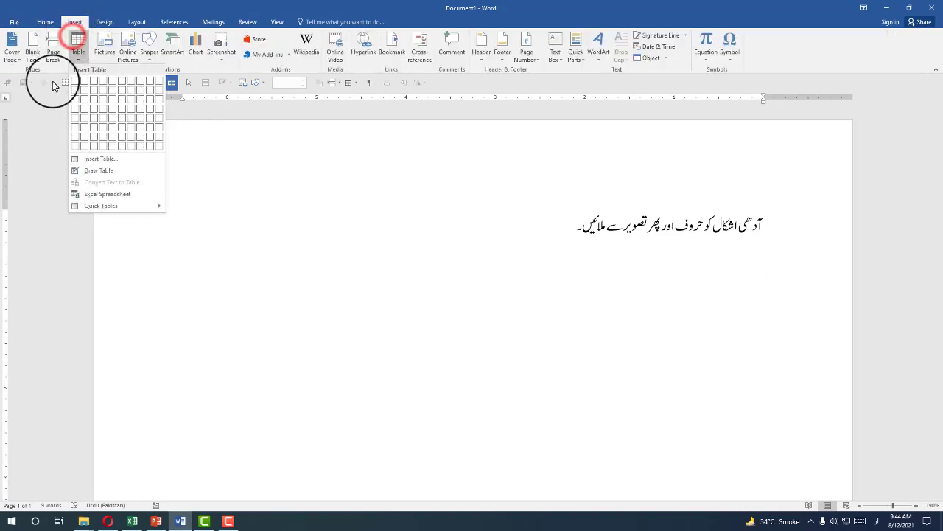
left_click(93, 82)
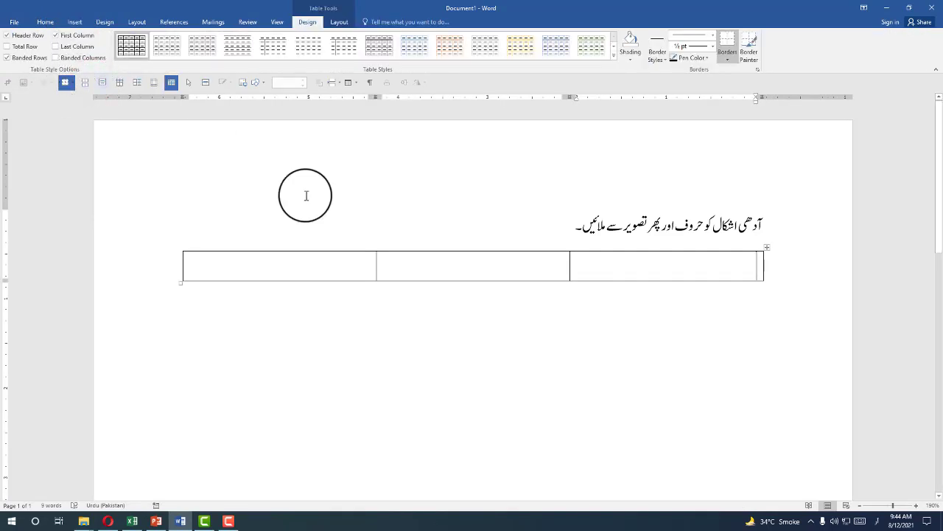
left_click(631, 277)
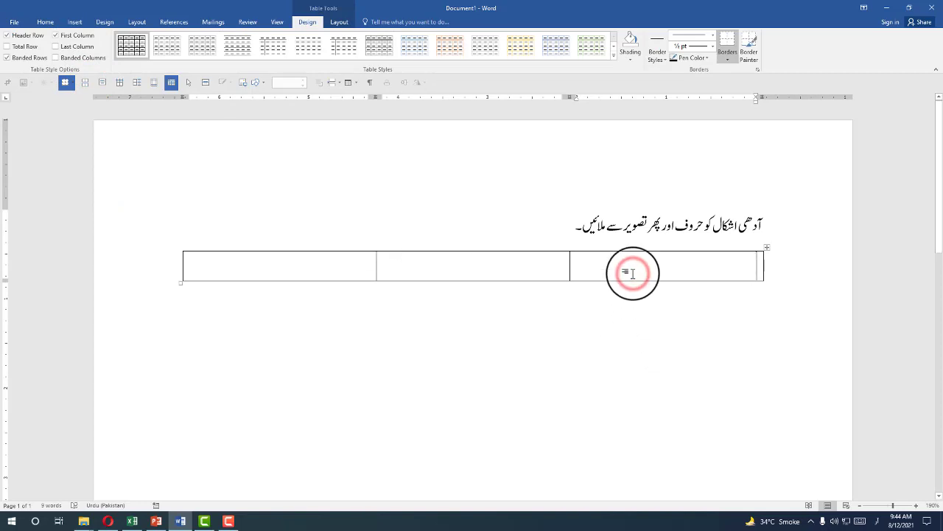
Step: Compare with the letters on the PowerPoint slide and extend the Word table to four rows
key("alt+Tab")
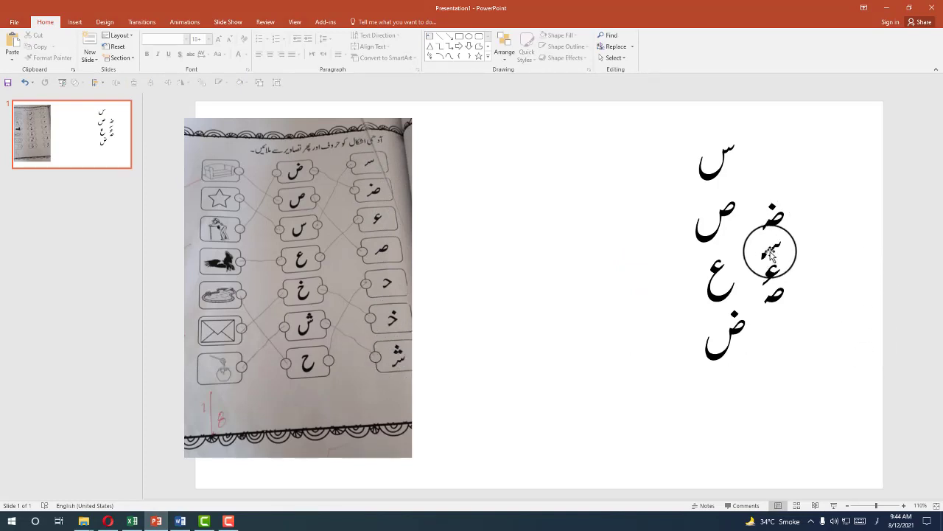
key("alt+Tab")
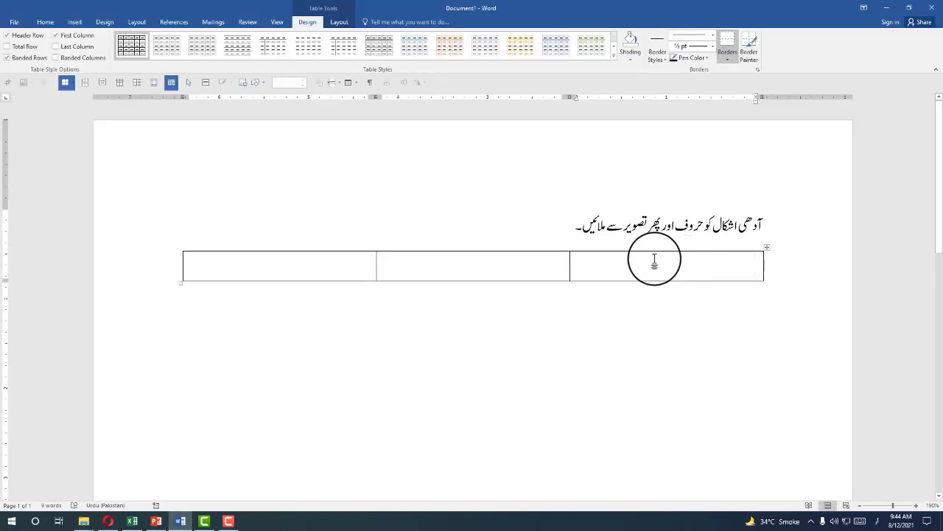
key("Tab")
key("Tab")
key("Tab")
key("Tab")
key("Tab")
key("Tab")
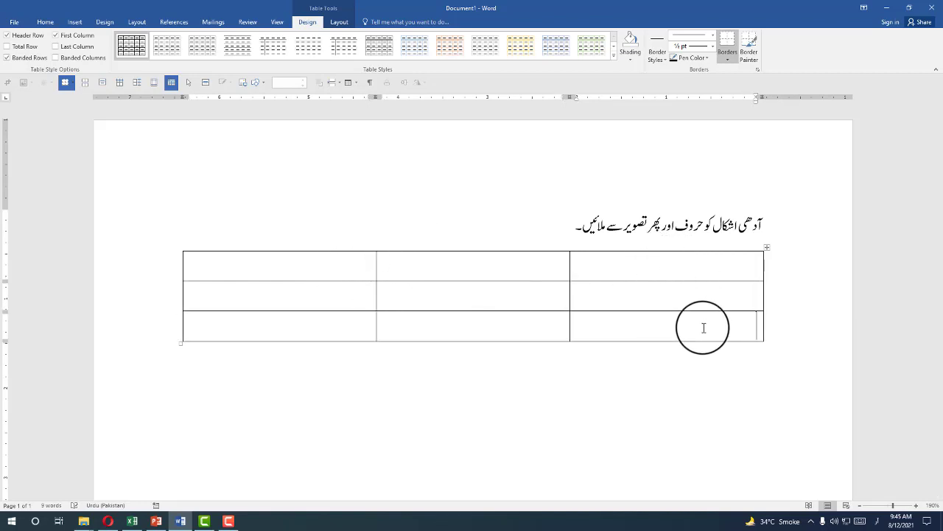
key("Tab")
left_click_drag(308, 266, 613, 358)
left_click(613, 359)
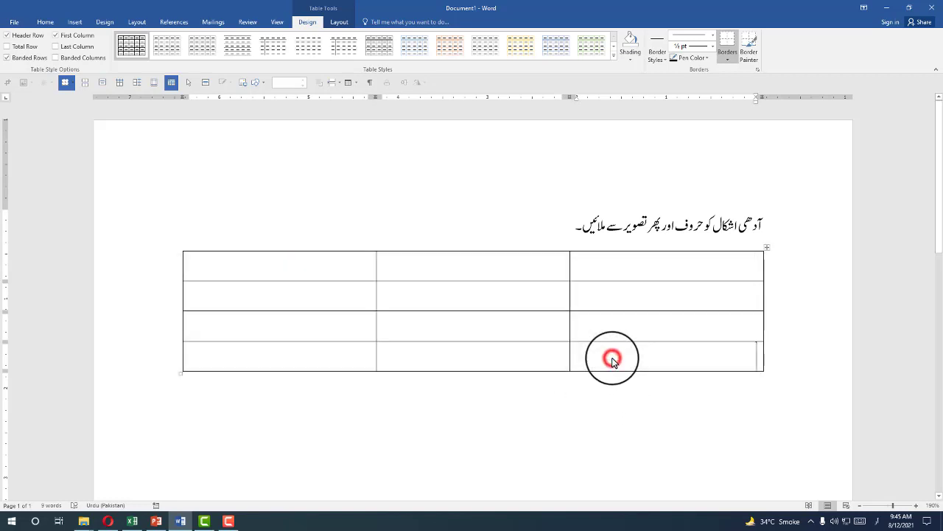
Step: Stretch the whole table downward so its four rows are roughly two and a half times taller
left_click_drag(939, 145, 940, 190)
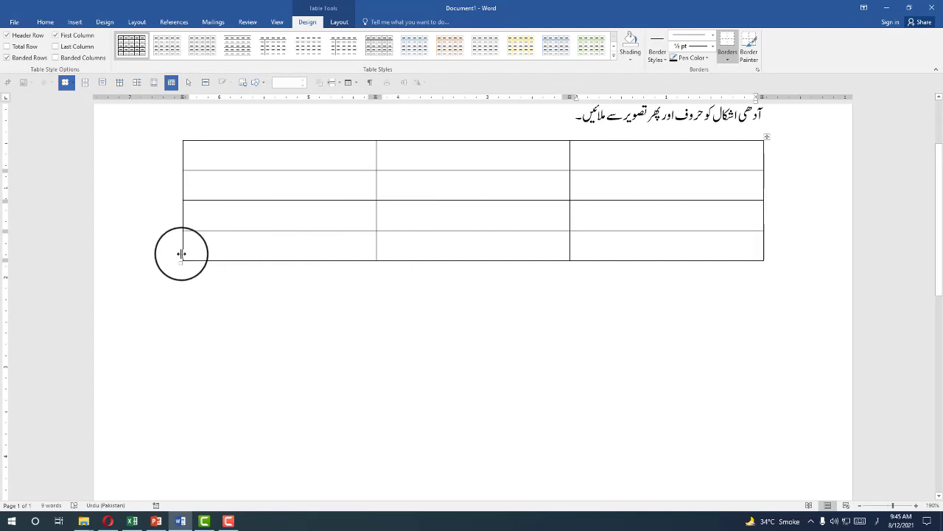
left_click_drag(182, 264, 183, 445)
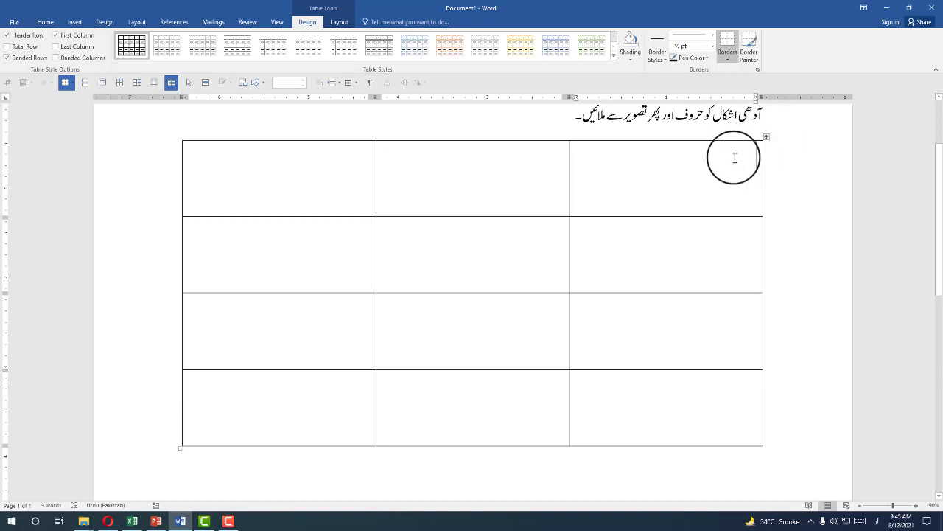
mouse_move(168, 135)
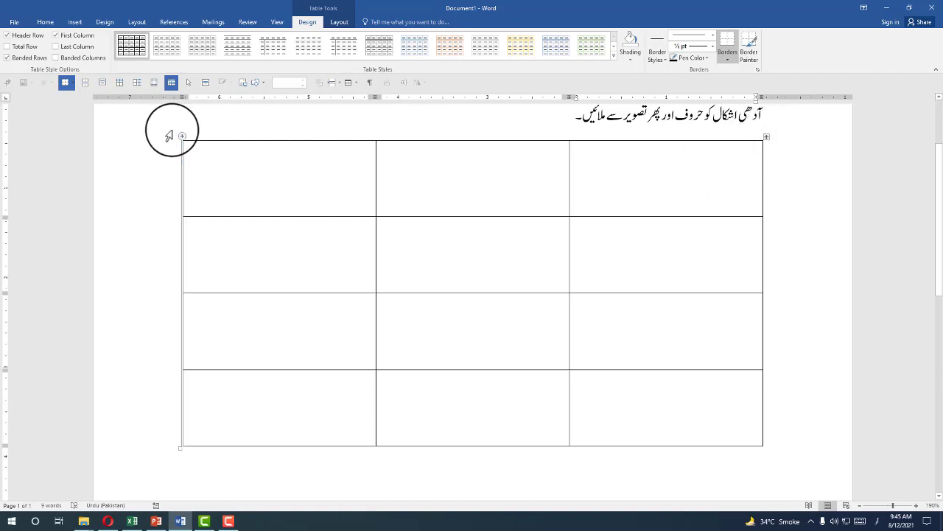
left_click(233, 170)
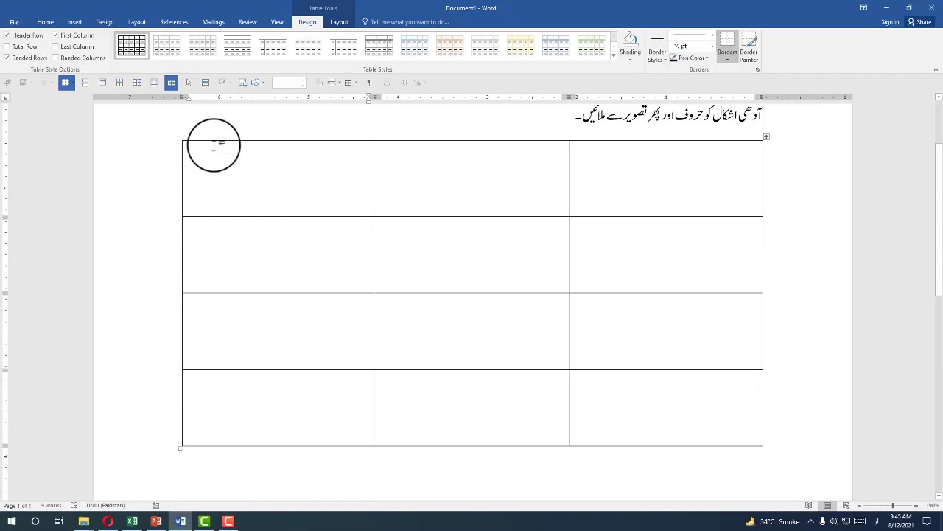
Step: Add a fifth row at the end of the table
left_click(44, 22)
left_click(533, 180)
left_click(588, 198)
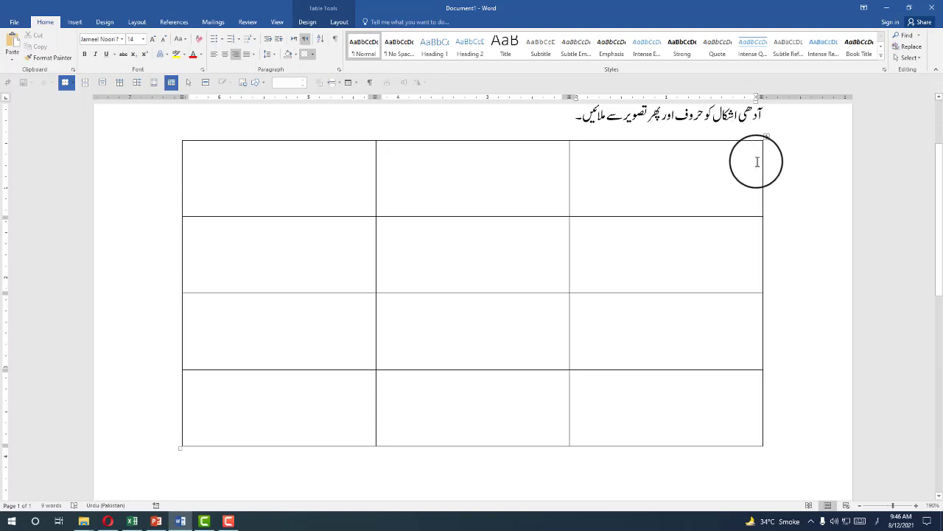
left_click(692, 404)
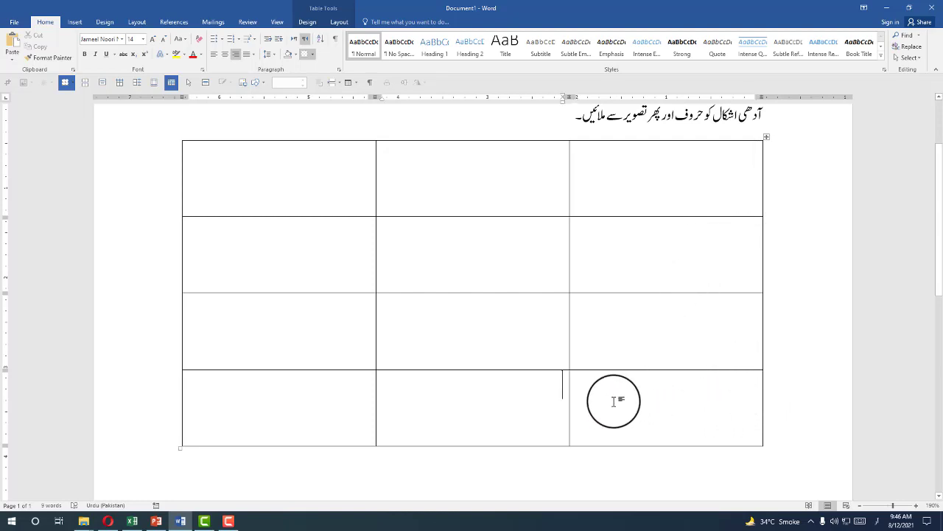
key("Tab")
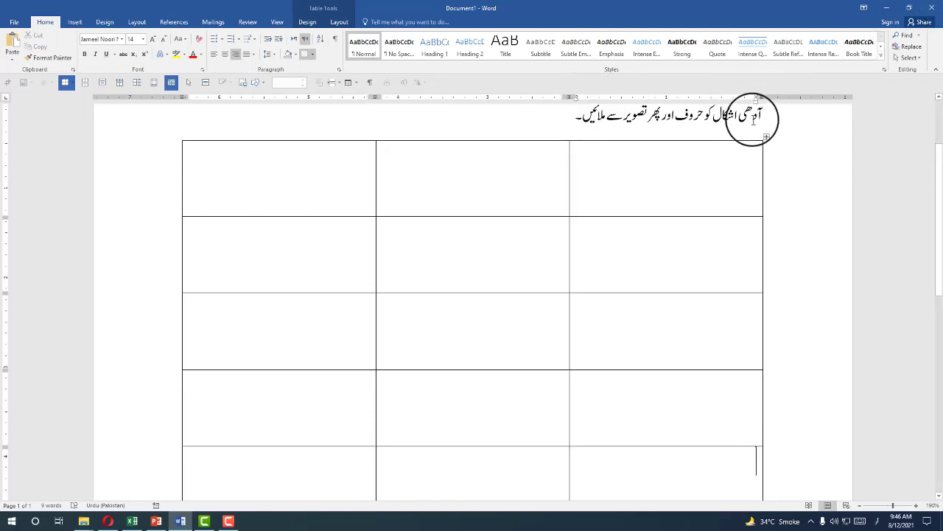
Step: Zoom the document out to 100% and enlarge the five-row table downward to fill more of the page, making it slightly narrower
left_click_drag(940, 192, 940, 234)
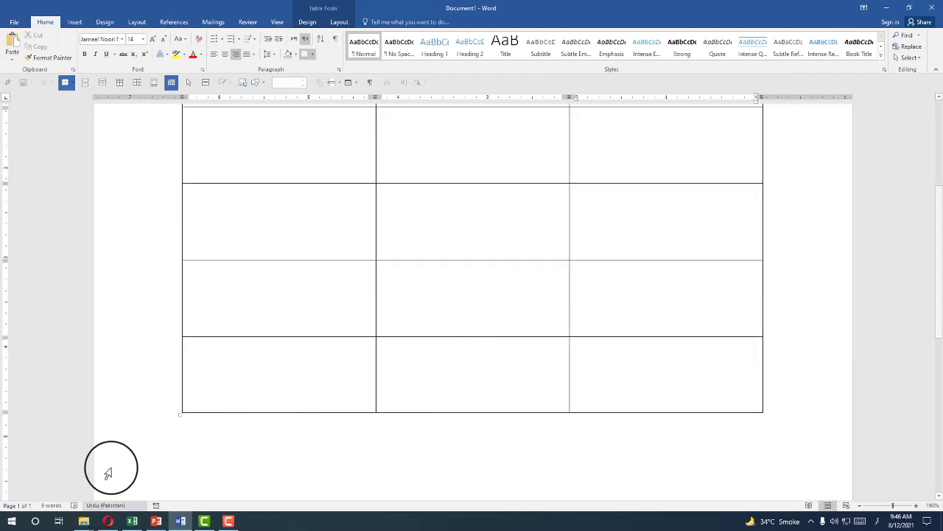
left_click(861, 505)
left_click(861, 505)
left_click(861, 505)
left_click(861, 505)
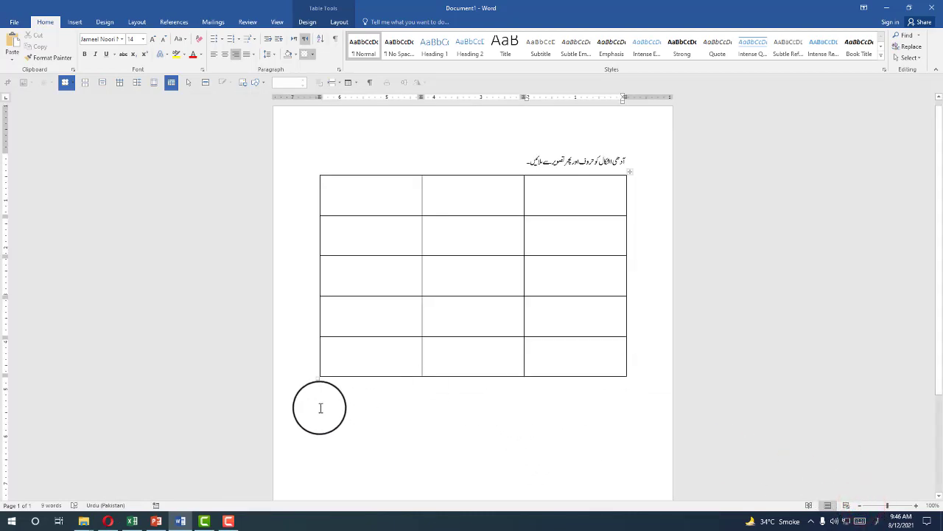
left_click_drag(317, 379, 332, 466)
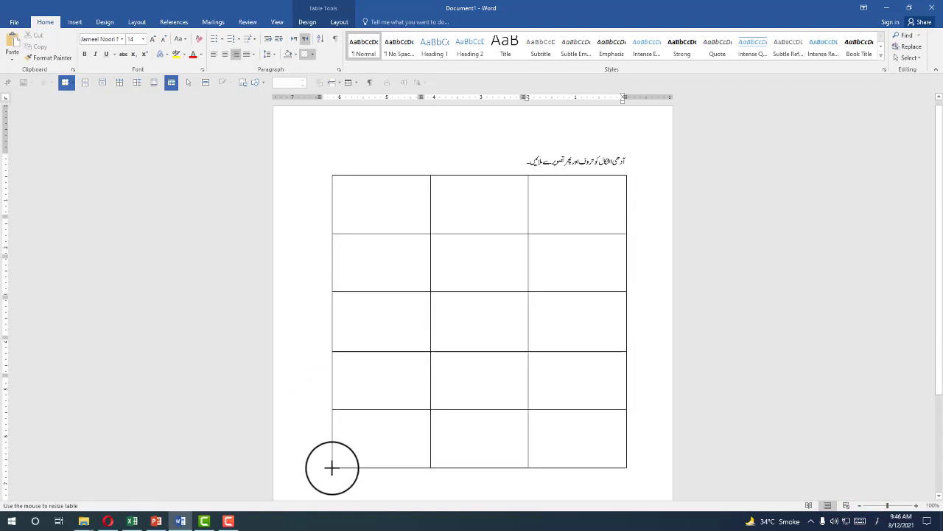
Step: Switch to PowerPoint and draw a rounded rectangle about 1.16 by 0.94 inches between the worksheet photo and the letters
key("alt+Tab")
left_click(571, 300)
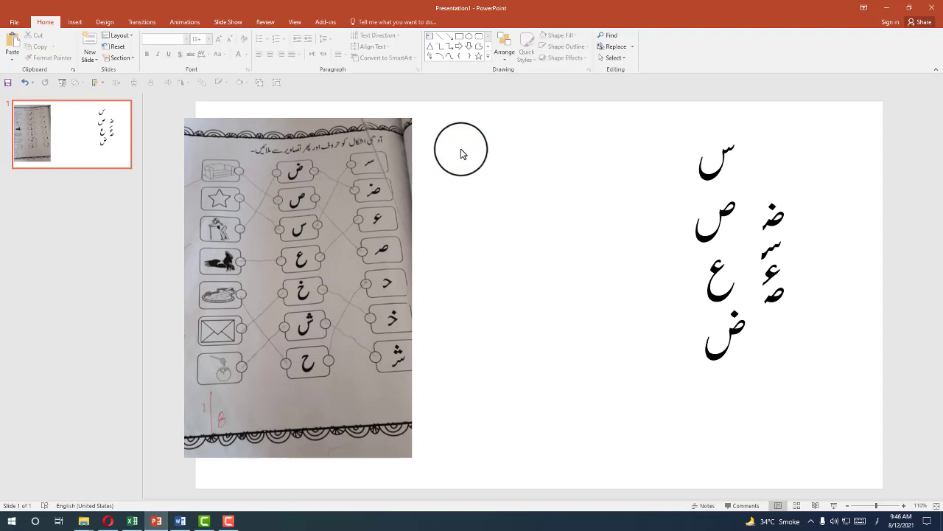
left_click(478, 38)
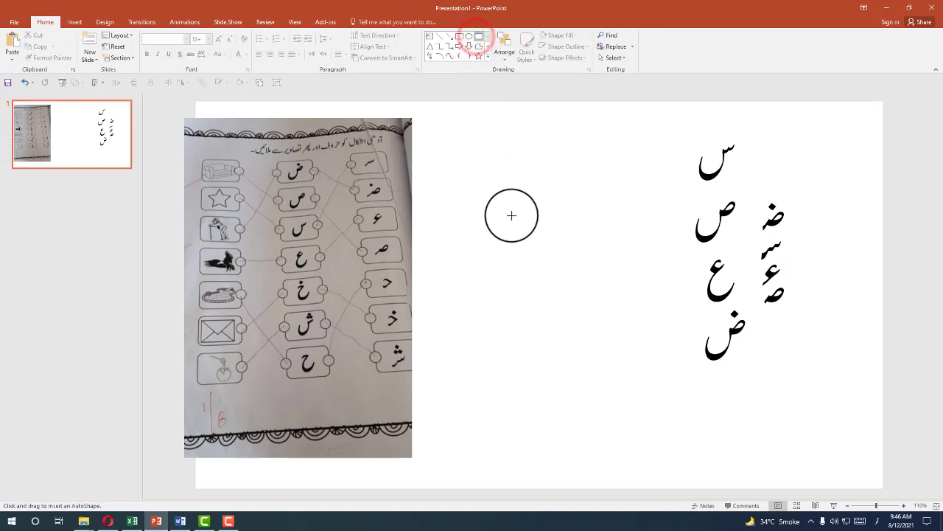
mouse_move(497, 152)
left_mouse_down()
mouse_move(510, 181)
mouse_move(557, 201)
left_mouse_up()
mouse_move(518, 171)
left_mouse_down()
mouse_move(659, 227)
mouse_move(762, 217)
mouse_move(661, 172)
mouse_move(543, 162)
left_mouse_up()
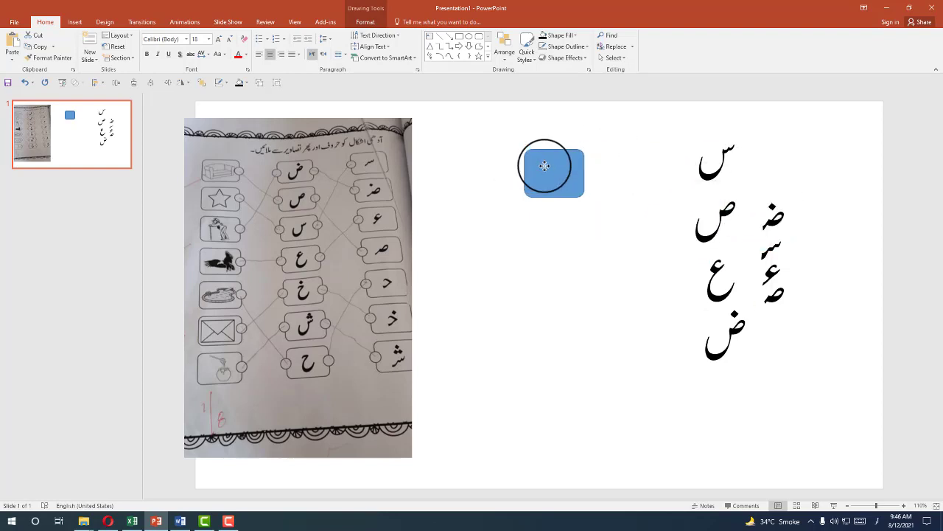
Step: Remove the fill from the rounded rectangle between the worksheet photo and the letters
left_click(771, 212)
left_click(565, 180)
left_click(565, 181)
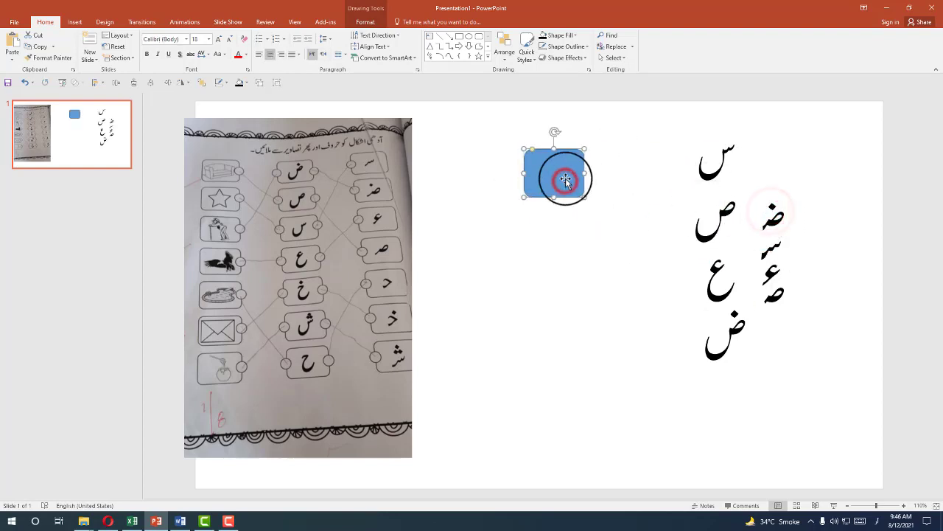
left_click(565, 180)
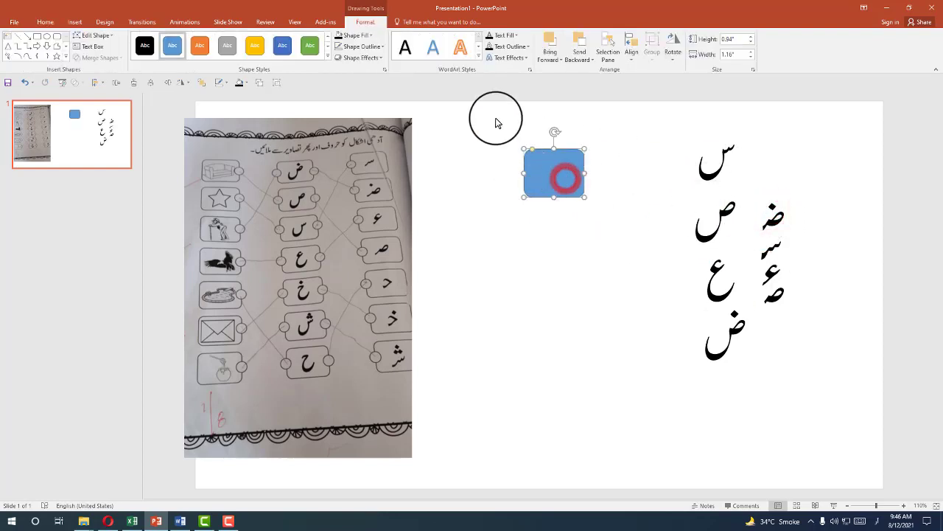
left_click(358, 37)
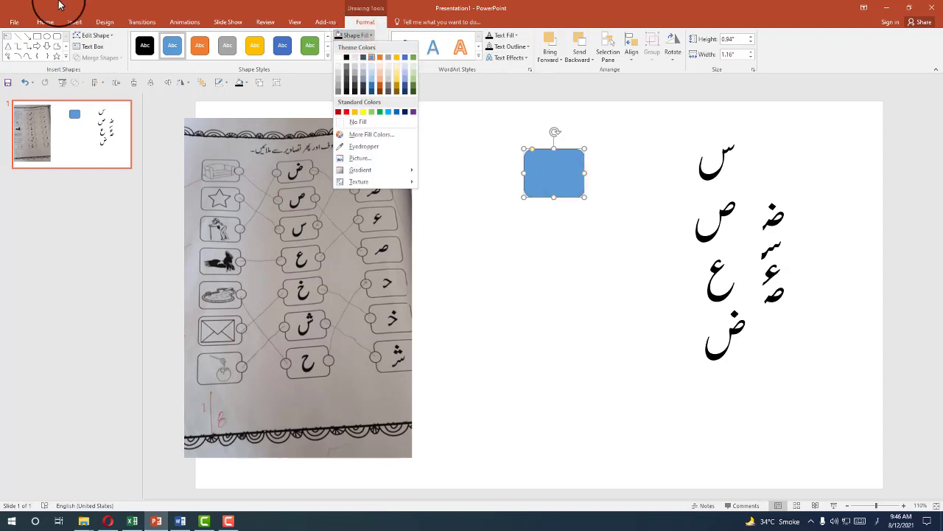
left_click(36, 23)
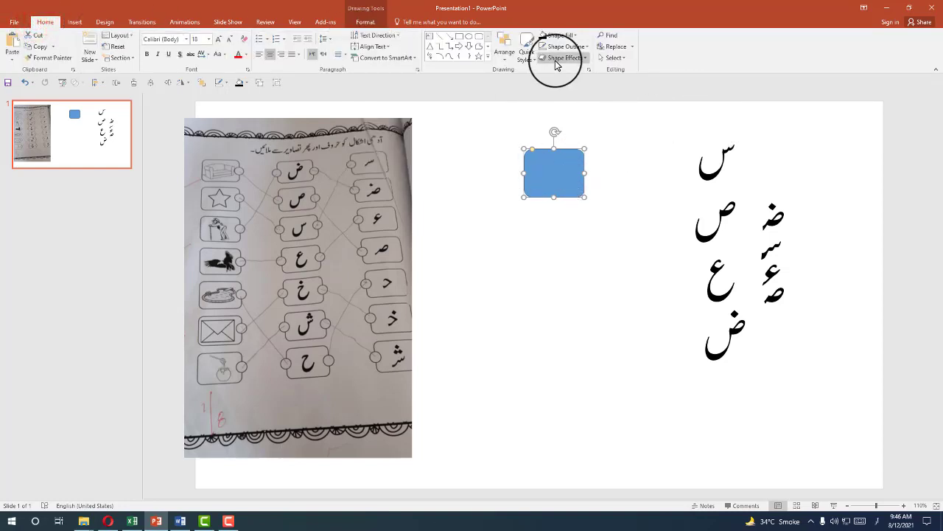
left_click(565, 39)
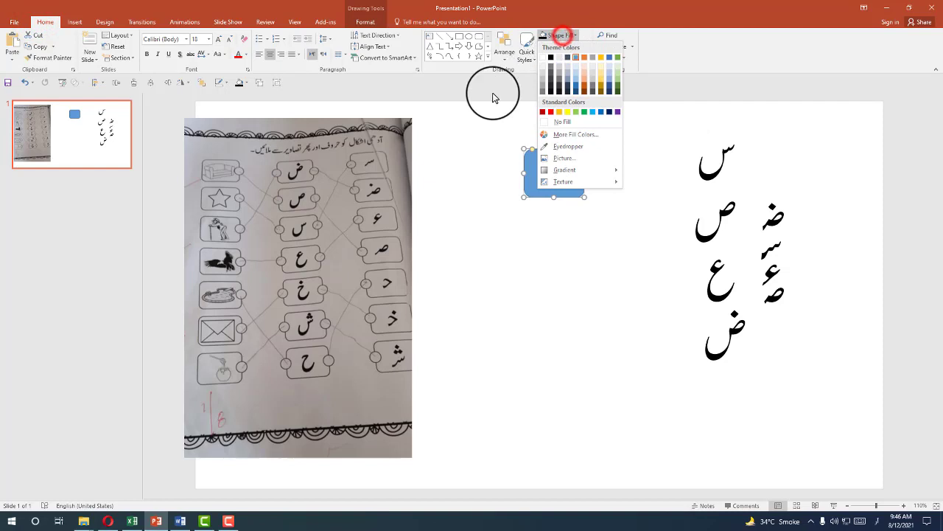
left_click(565, 124)
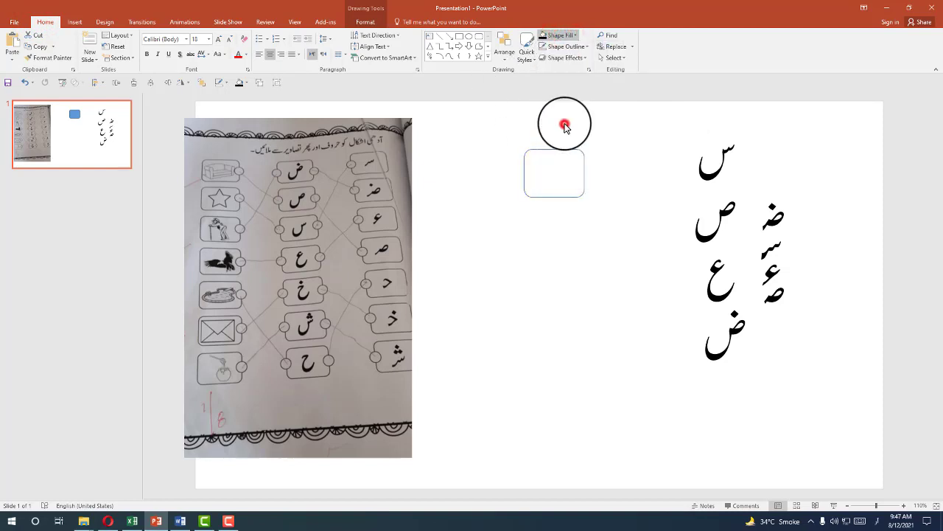
Step: Give the rounded rectangle a black outline with a weight of 1½ pt
left_click(558, 58)
left_click(564, 46)
mouse_move(587, 176)
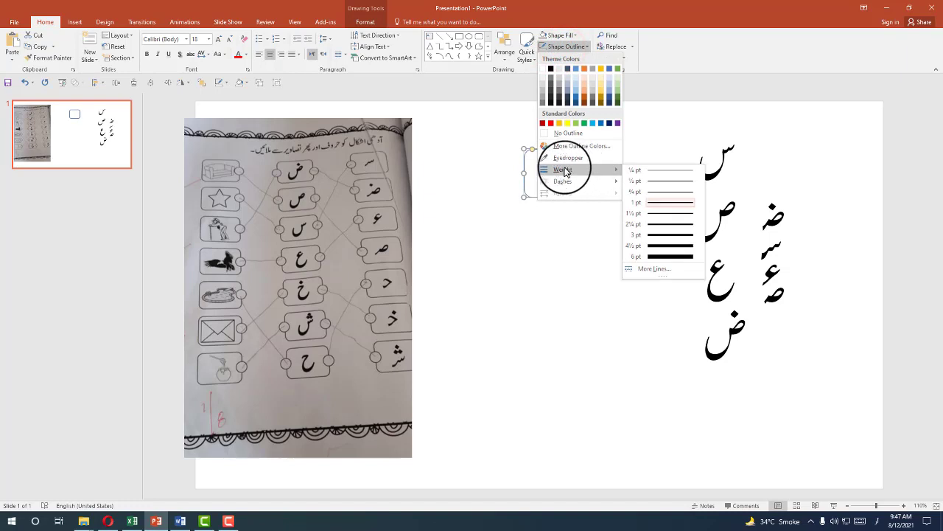
left_click(662, 217)
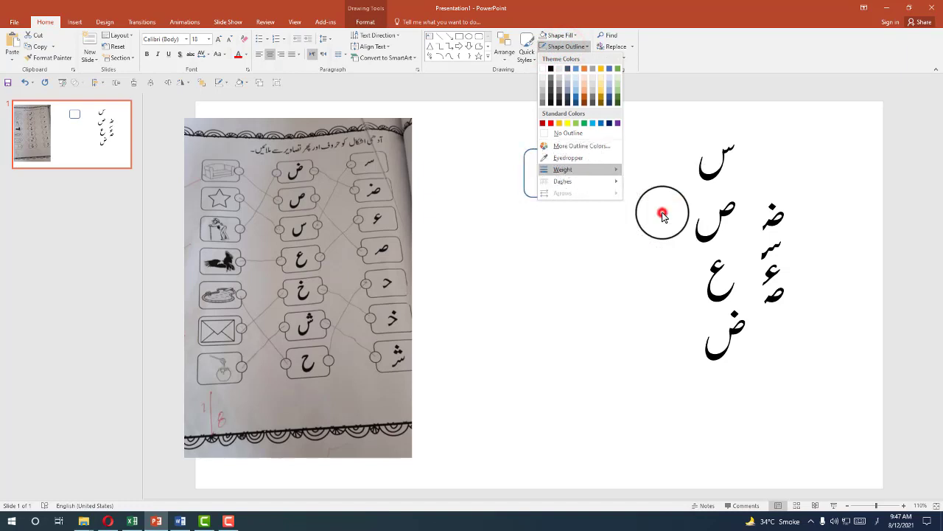
left_click(560, 47)
left_click(551, 67)
Step: Move the outlined rounded rectangle slightly lower on the slide
left_click(560, 164)
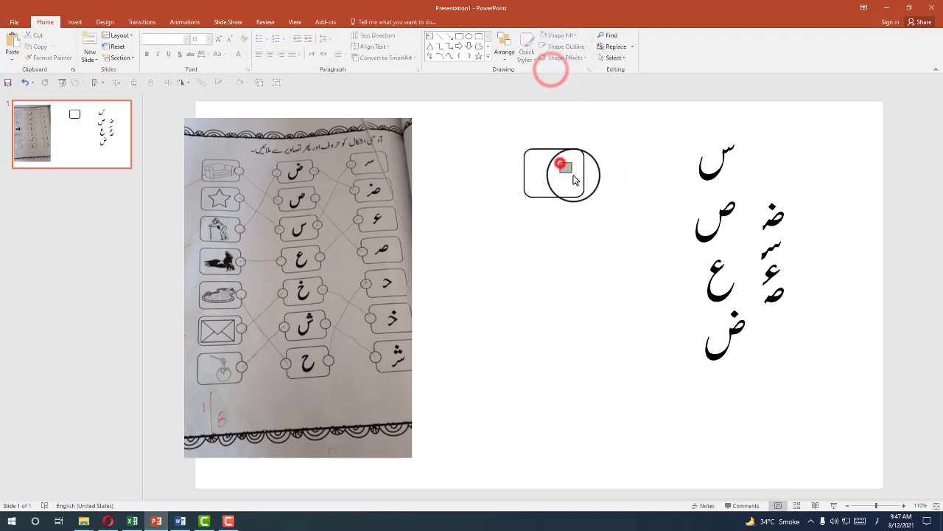
left_click_drag(585, 182, 584, 241)
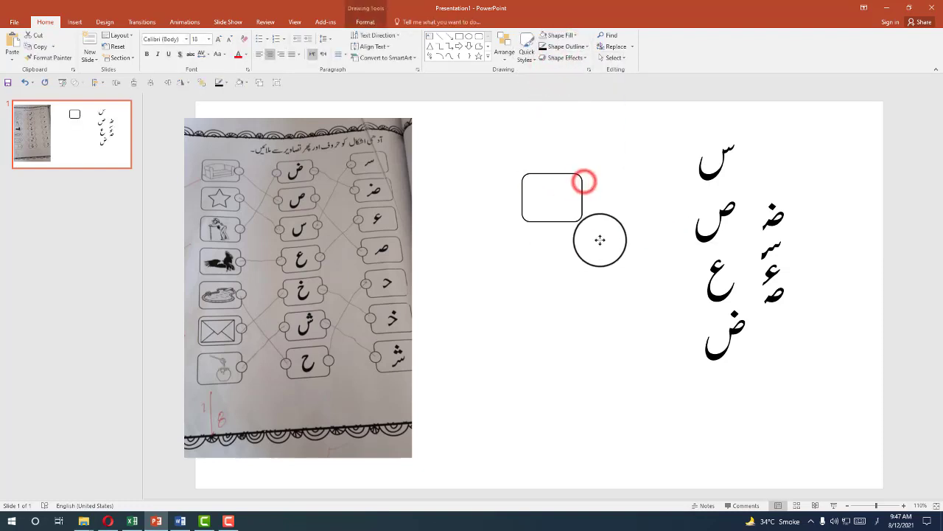
left_click_drag(620, 201, 612, 197)
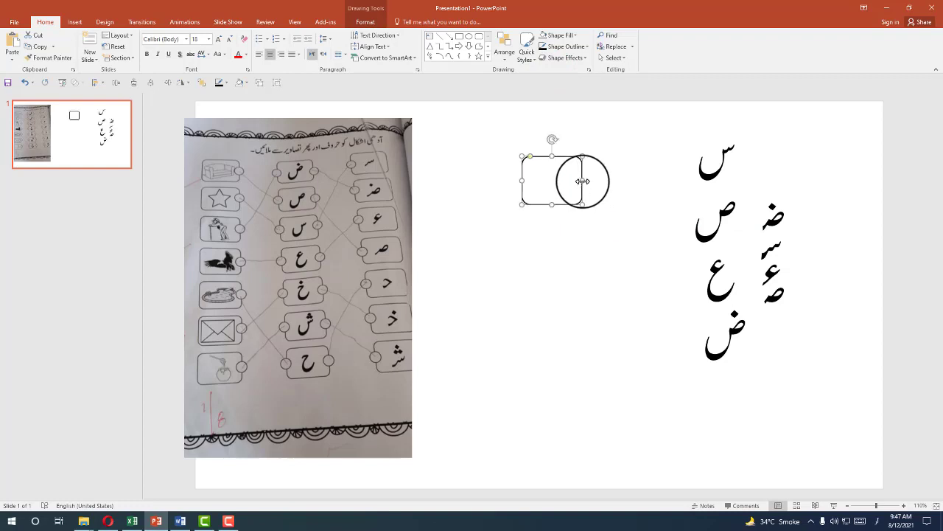
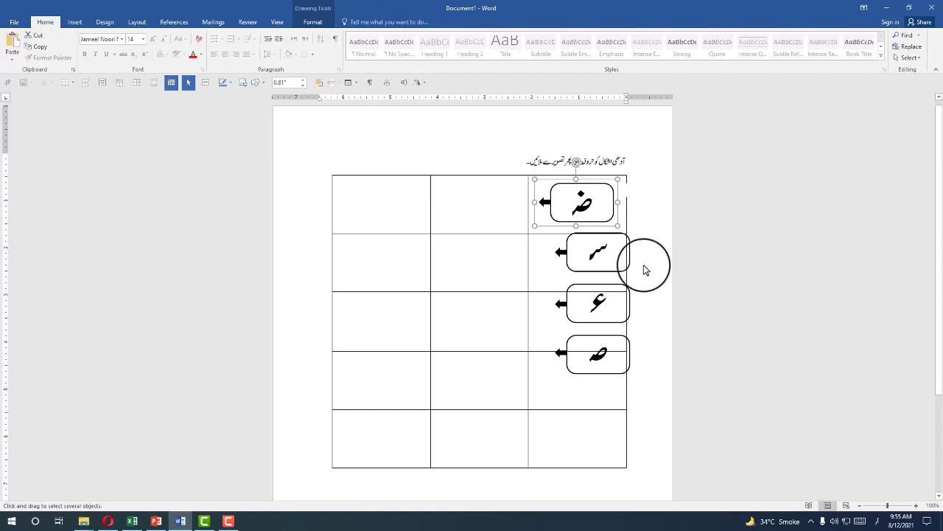
Step: In the Word table, move the سـ, عـ and صـ boxes into the second, third and fourth cells of the right column
left_click_drag(601, 254, 580, 259)
left_click_drag(596, 302, 839, 387)
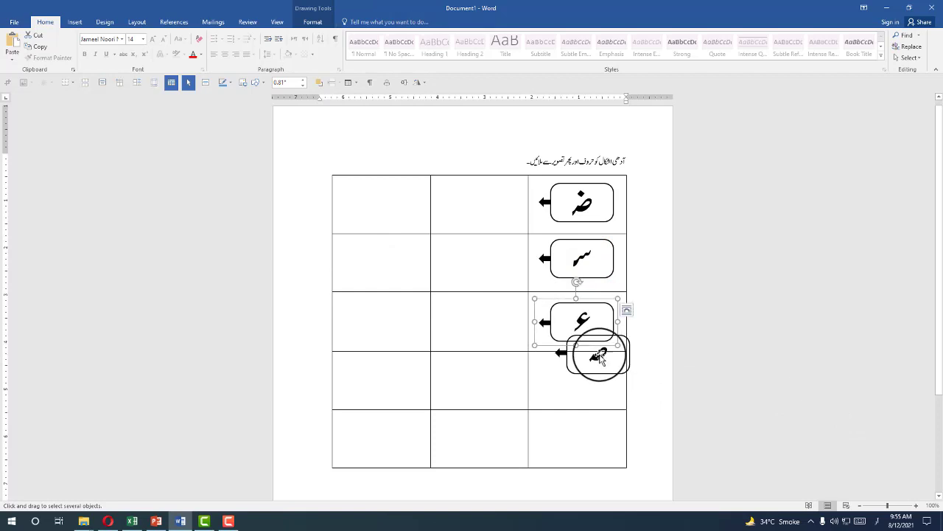
left_click_drag(598, 359, 583, 383)
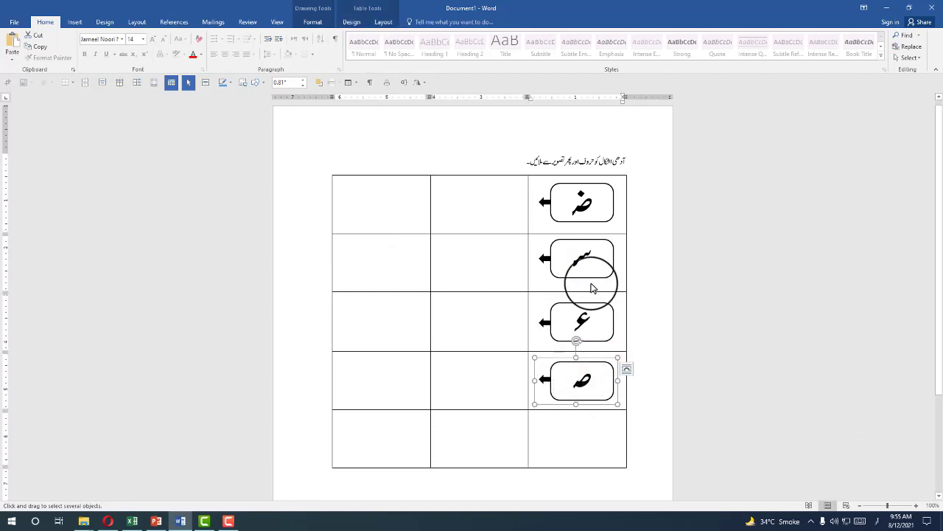
Step: Set the ضـ box in line with text, and cut and paste it into the first cell of the right column
left_click(571, 198)
left_click(627, 190)
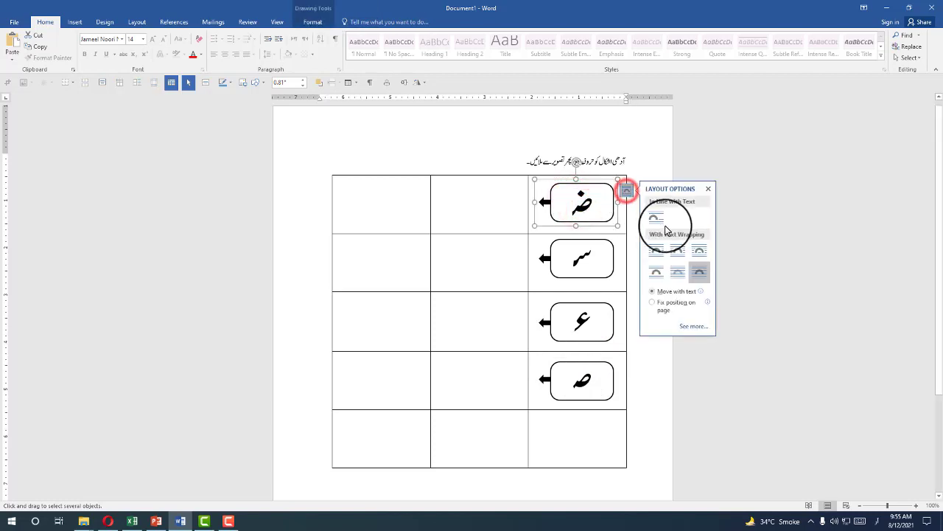
left_click(655, 218)
left_click_drag(591, 201, 591, 231)
left_click_drag(592, 182, 594, 230)
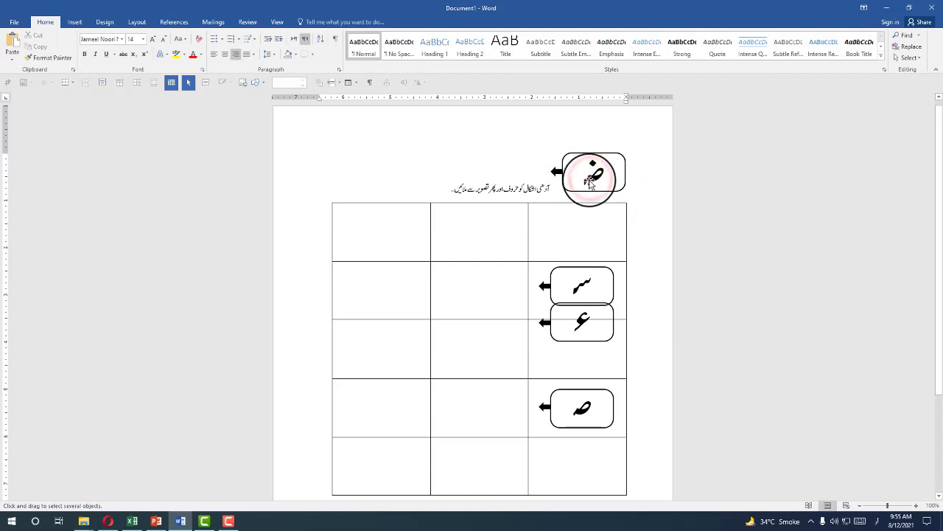
left_click(592, 183)
key("ctrl+x")
left_click(602, 202)
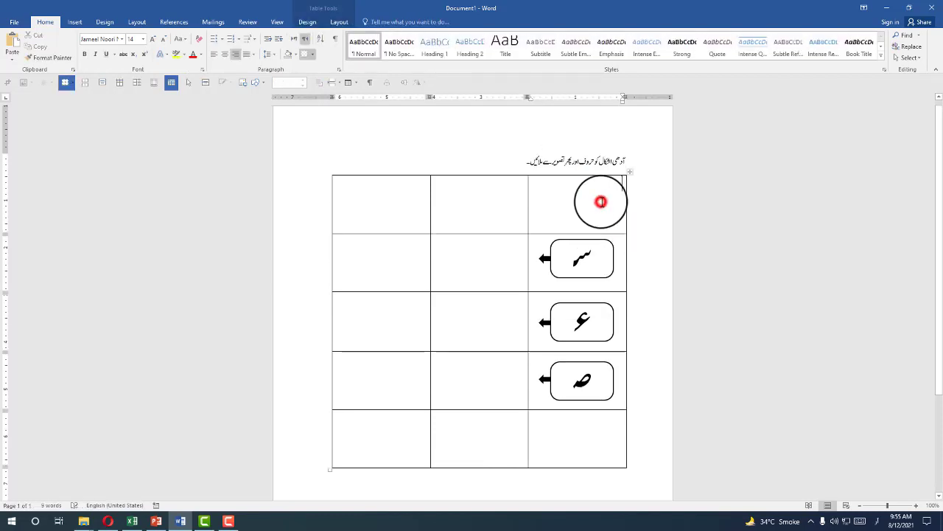
key("ctrl+v")
Step: Set the سـ box in line with text inside the second cell of the right column
left_click(578, 264)
left_click(634, 241)
left_click(662, 274)
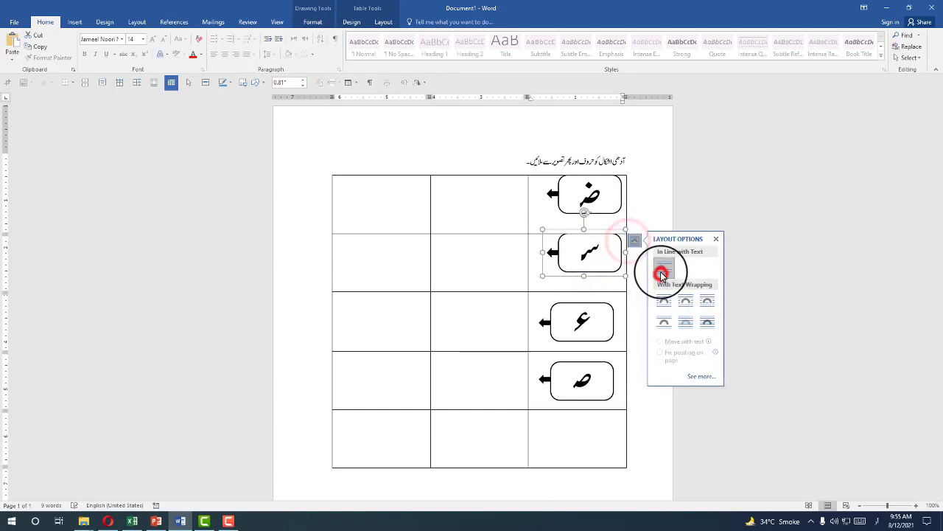
Step: Set the عـ box in line with text, and cut and paste it into the third cell of the right column
left_click(583, 324)
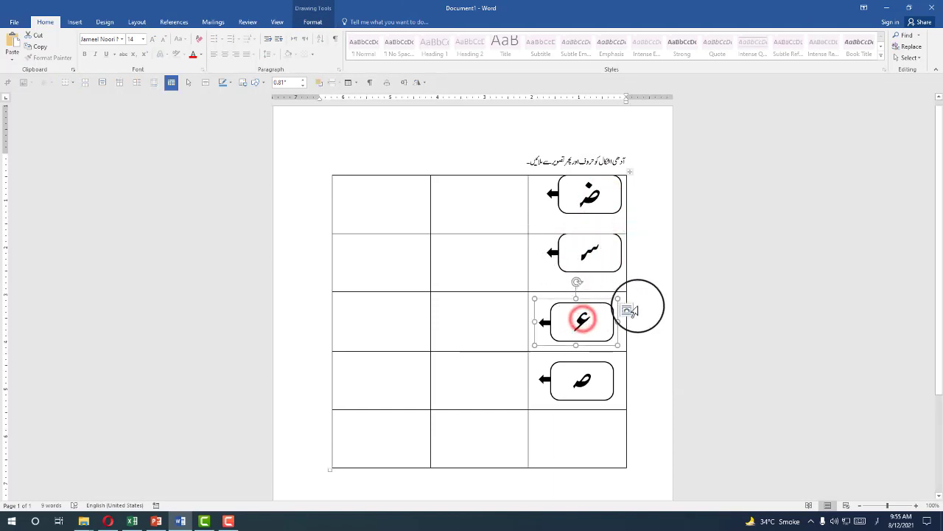
left_click(625, 306)
left_click(651, 332)
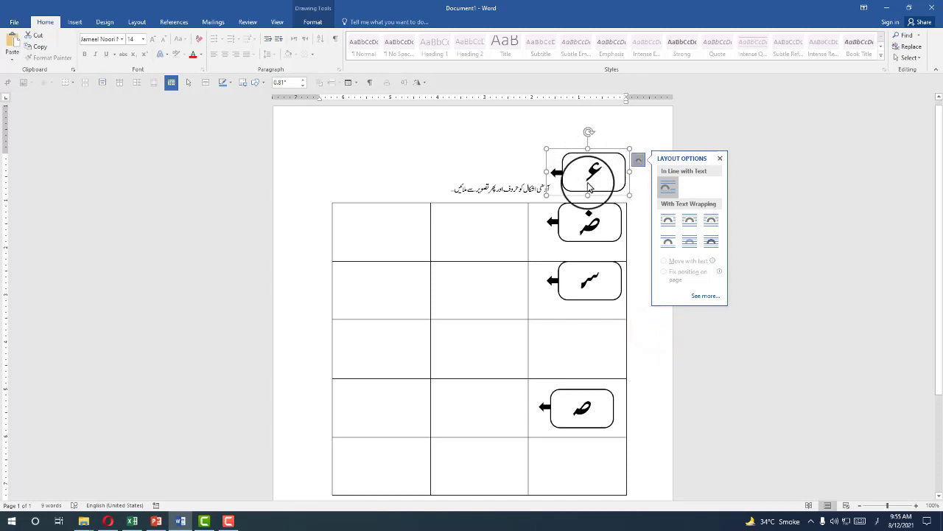
key("ctrl+x")
left_click(593, 300)
key("ctrl+v")
Step: Set the صـ box in line with text inside the fourth cell of the right column
left_click(579, 381)
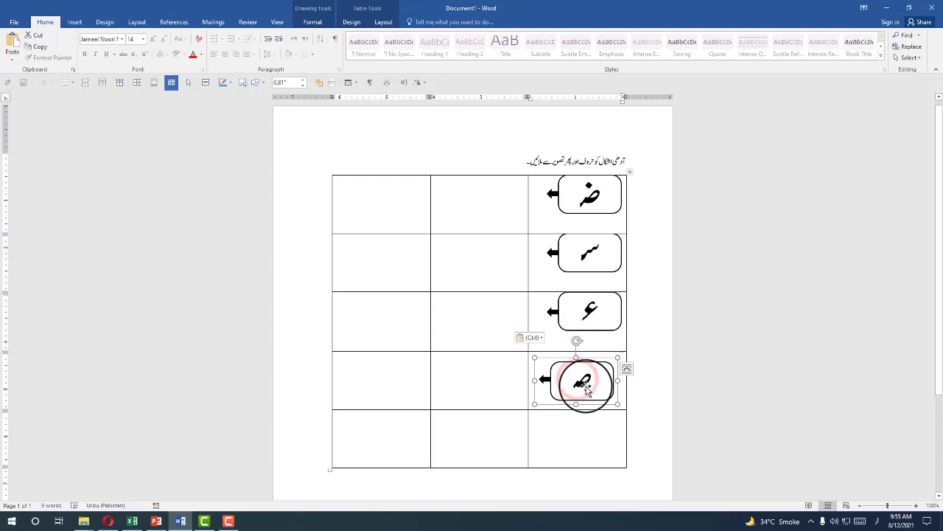
key("ctrl")
left_click(626, 369)
left_click(663, 386)
Step: Centre the contents of all middle and right column cells both horizontally and vertically
left_click(564, 434)
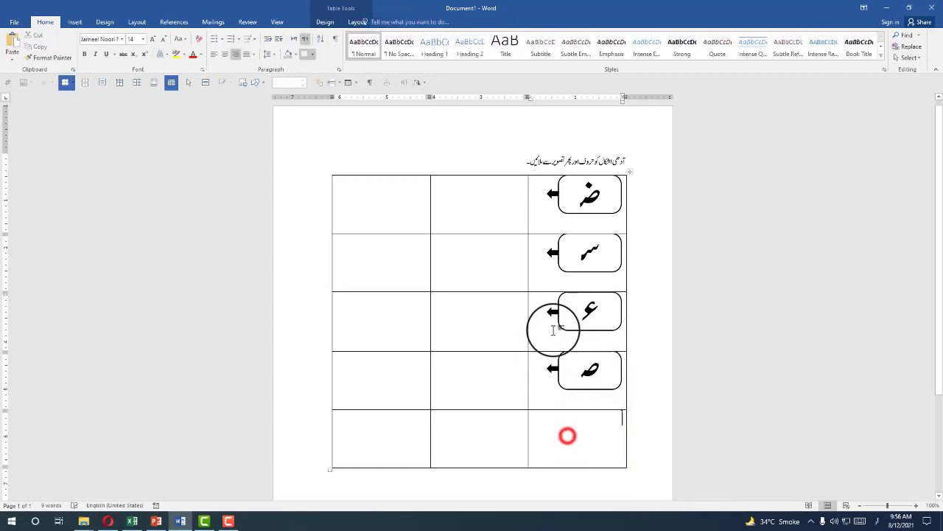
left_click(505, 196)
left_click_drag(578, 323, 607, 413)
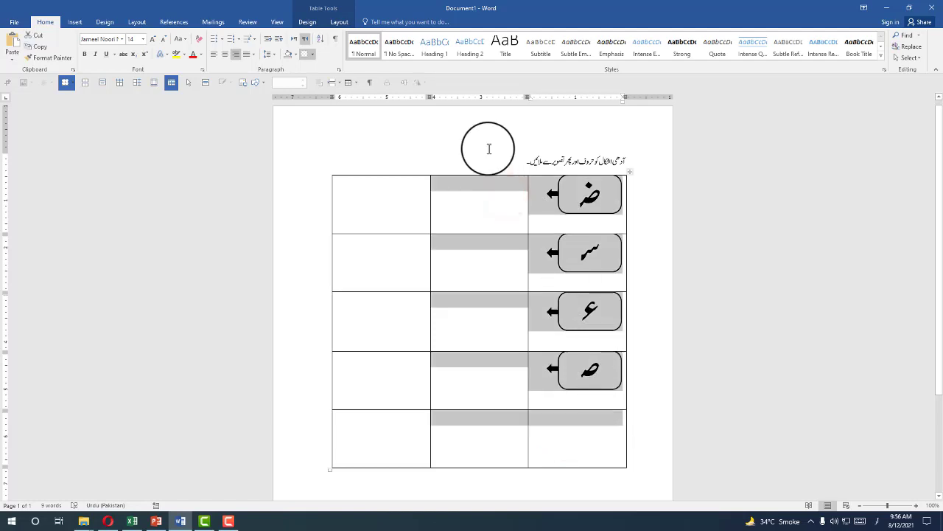
left_click(332, 24)
left_click(487, 46)
left_click(493, 267)
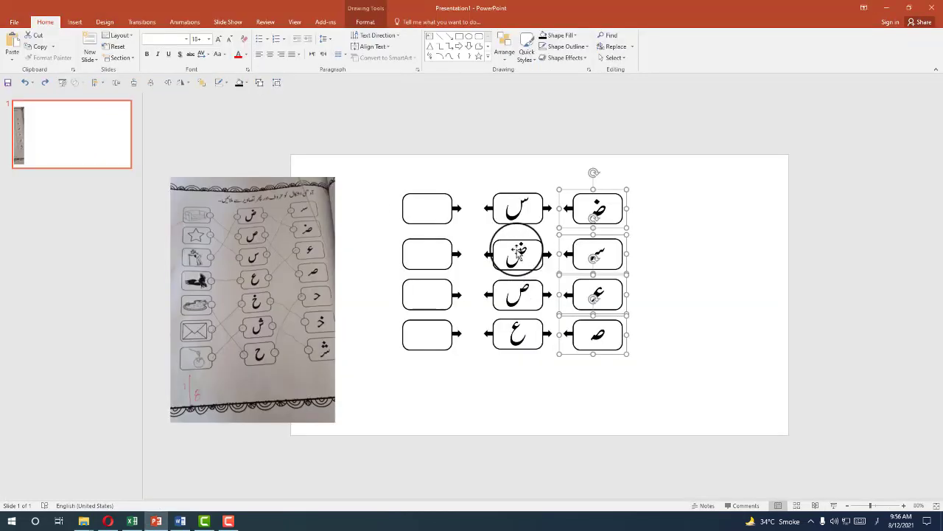
Step: Copy the س box from PowerPoint into the first cell of Word's middle column and set it in line with text
left_click(527, 211)
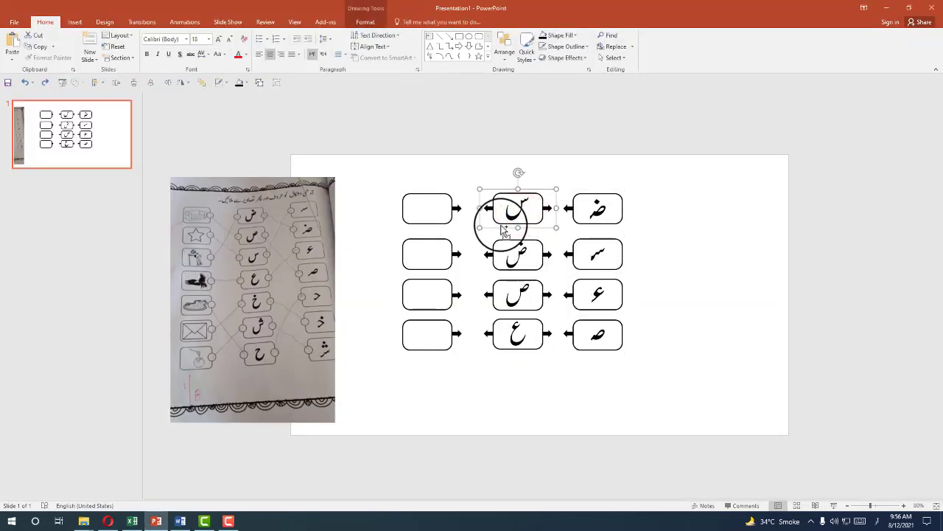
left_click_drag(521, 214, 522, 218)
key("ctrl+z")
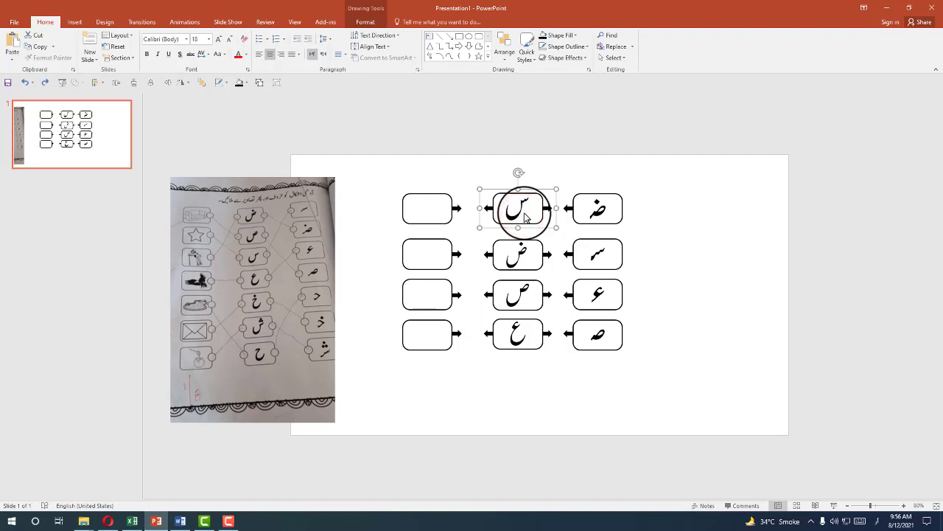
left_click(180, 521)
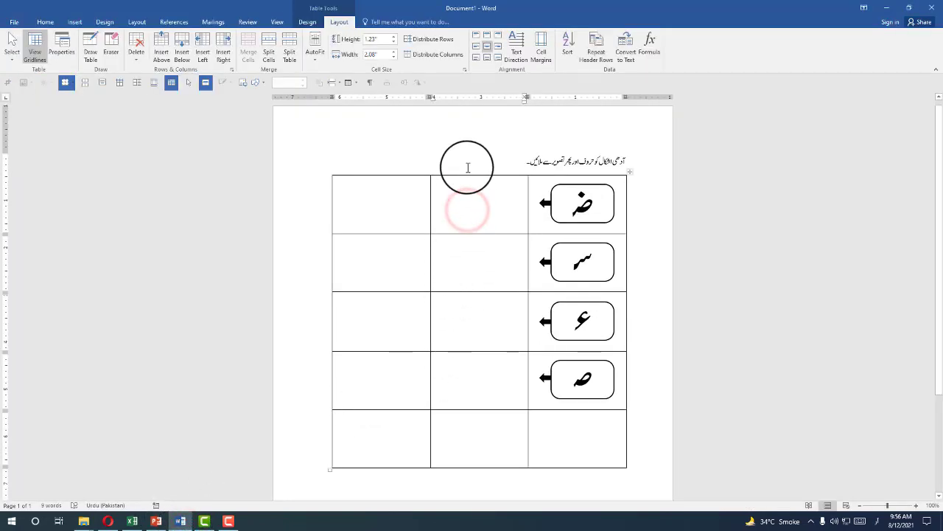
key("ctrl+v")
left_click(543, 204)
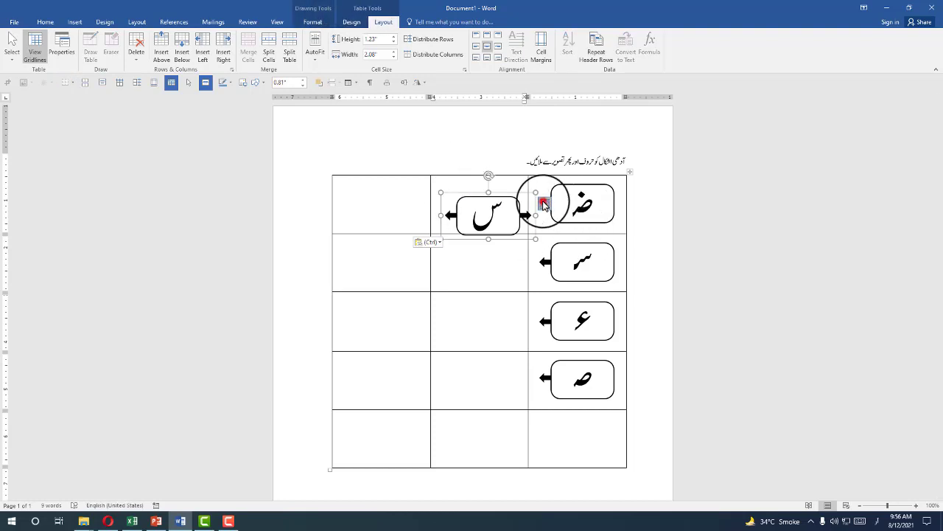
left_click(574, 230)
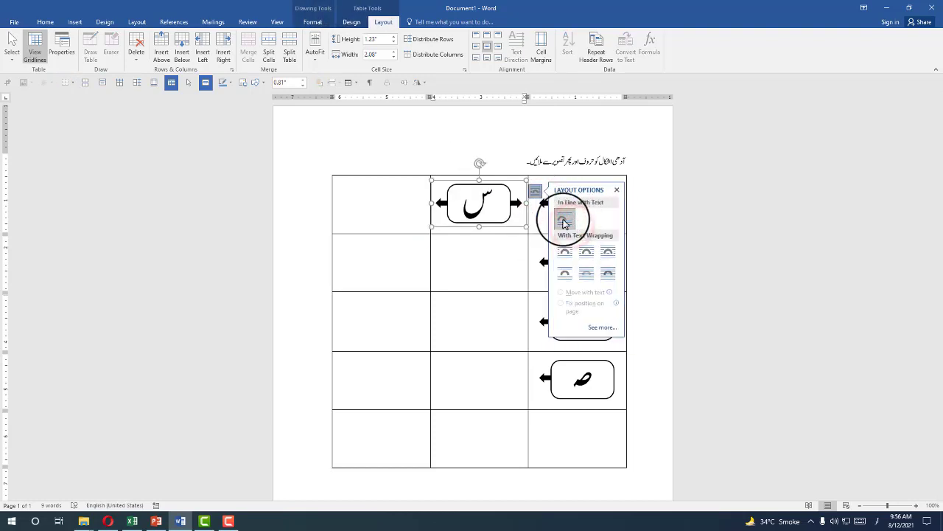
Step: Copy the ض box from PowerPoint into the second cell of Word's middle column and set it in line with text
left_click(500, 247)
key("alt+Tab")
left_click(511, 249)
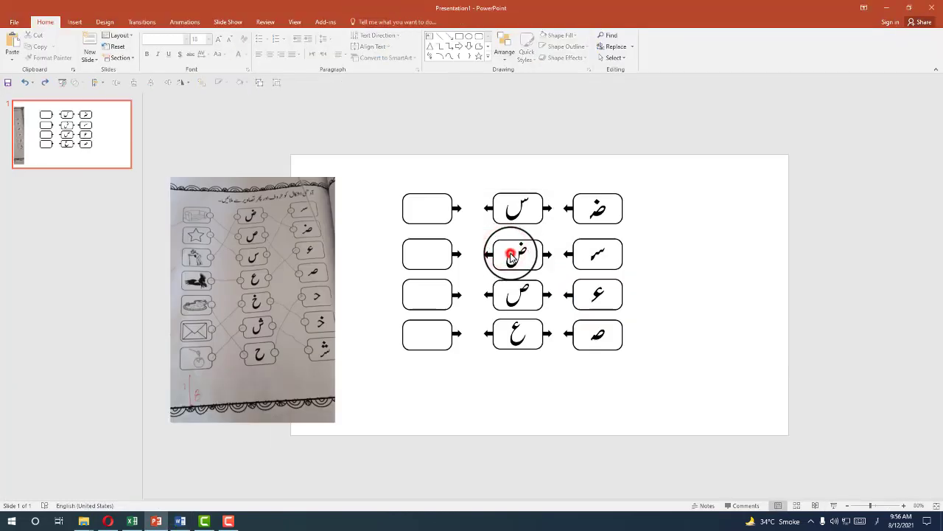
left_click(521, 250)
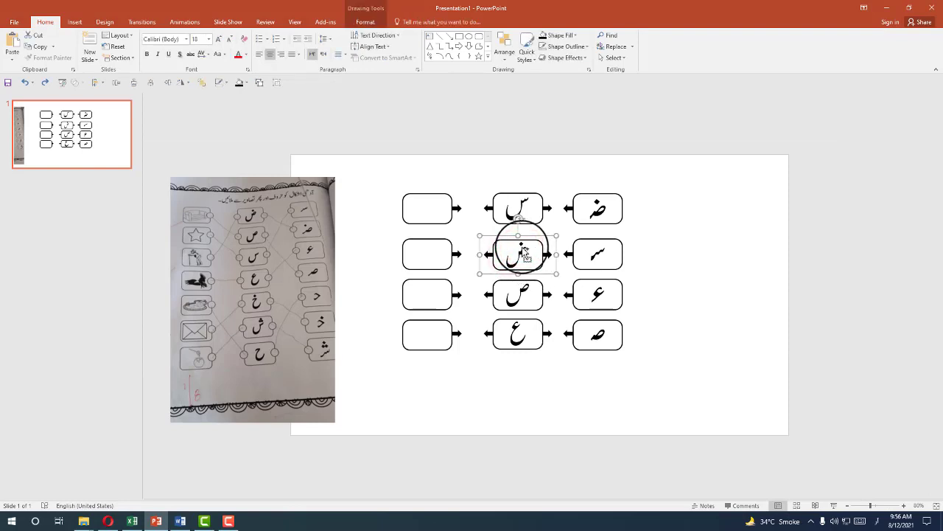
key("alt+Tab")
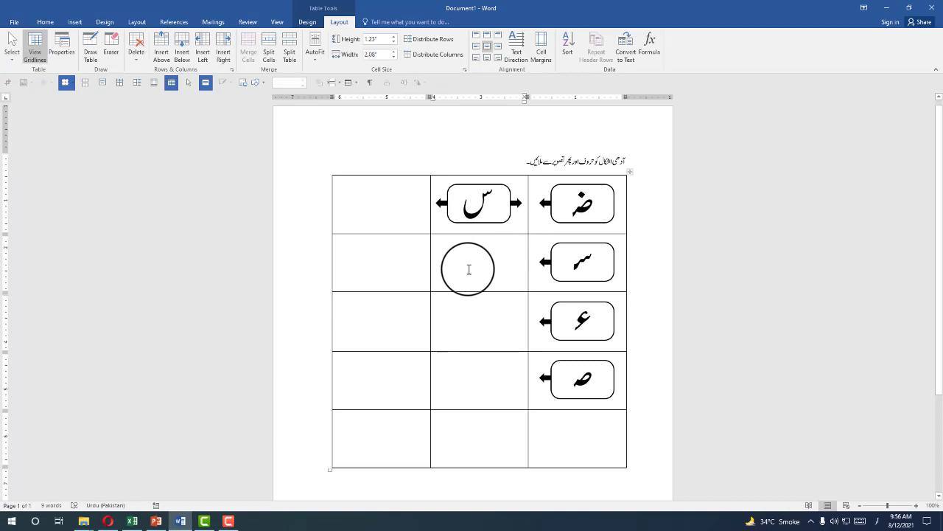
key("ctrl+v")
left_click(543, 263)
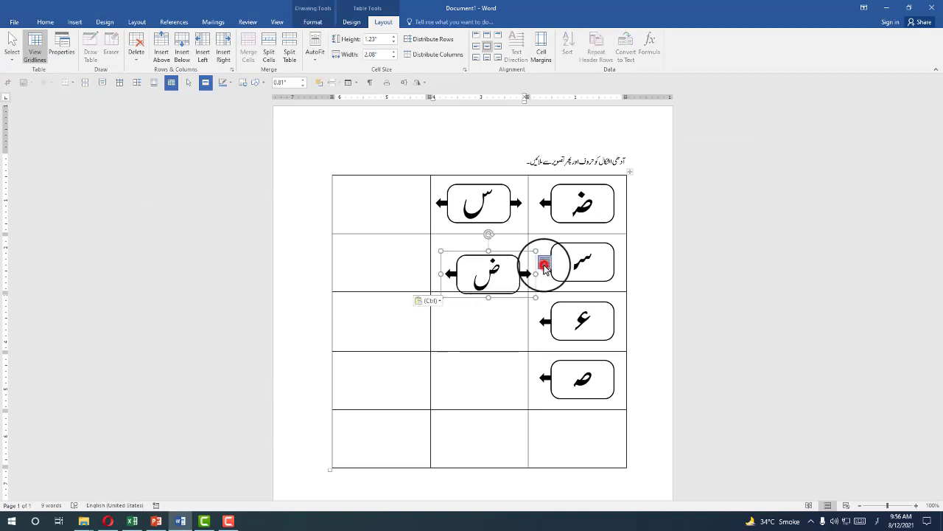
left_click(572, 288)
Step: Copy the ص box from PowerPoint into the third cell of Word's middle column and set it in line with text
left_click(508, 321)
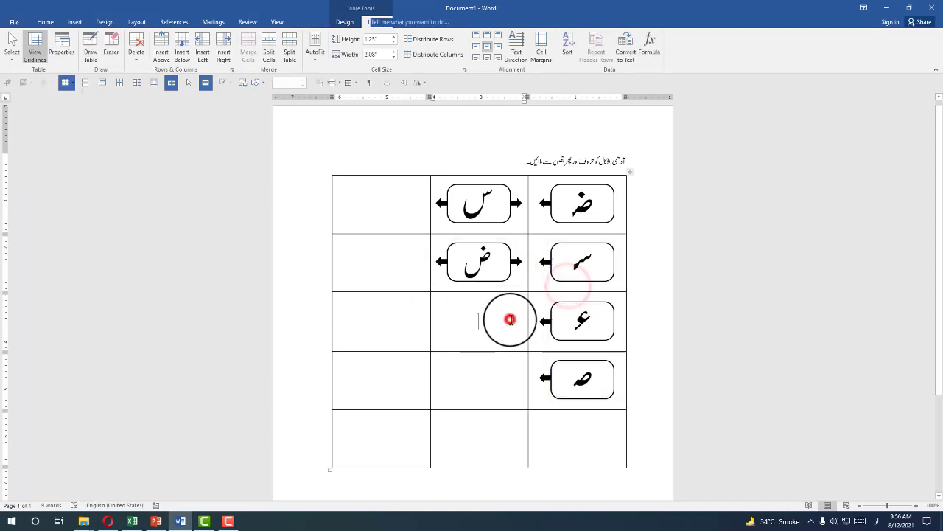
key("alt+Tab")
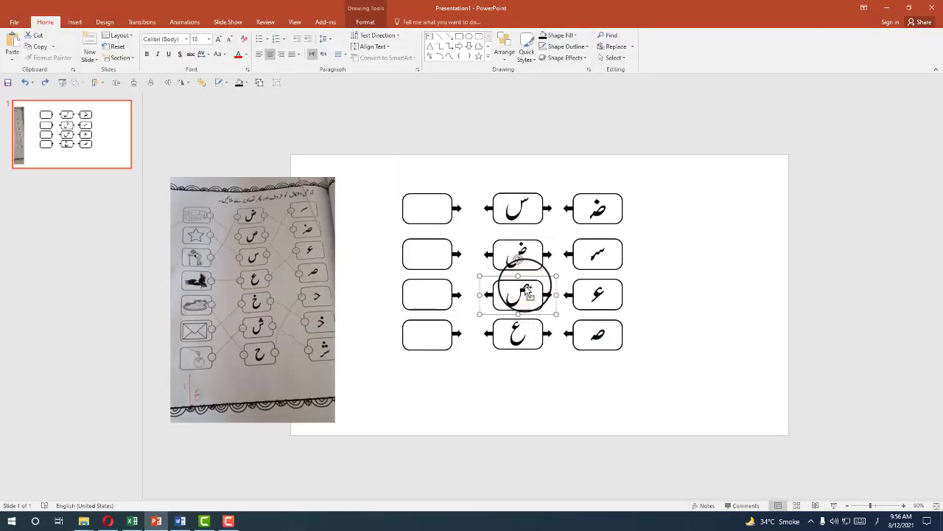
key("alt+Tab")
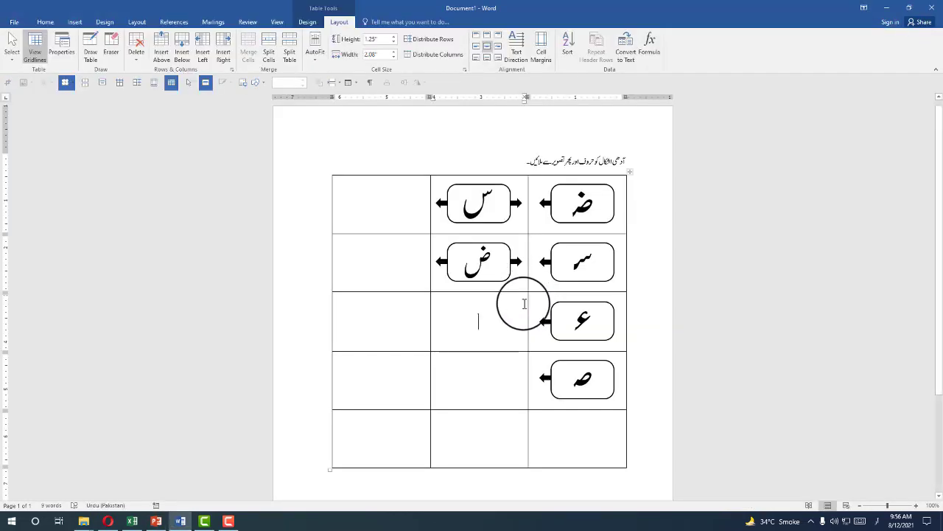
left_click_drag(480, 323, 482, 318)
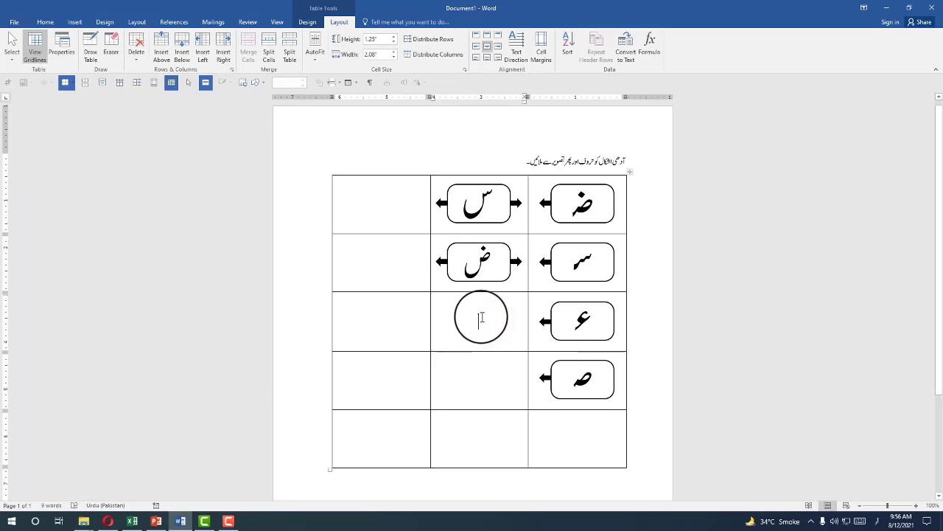
key("ctrl+v")
left_click(546, 319)
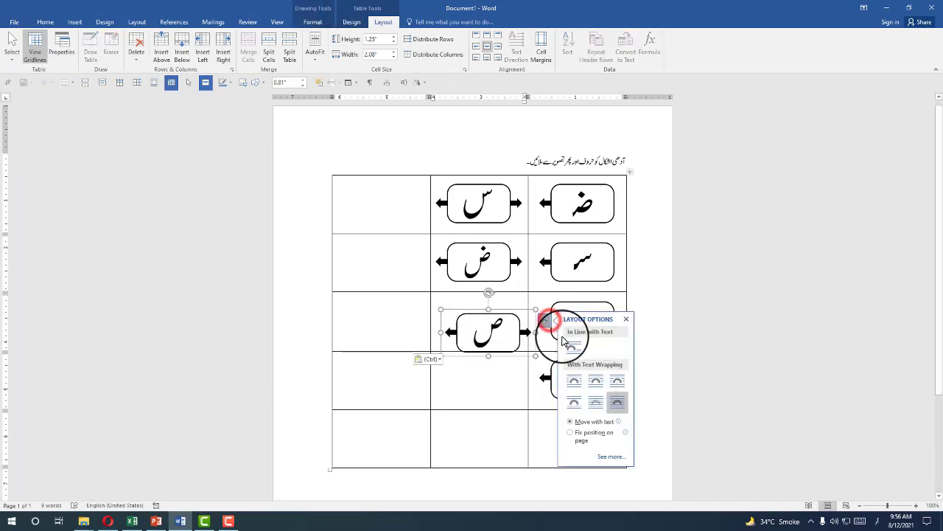
left_click(566, 343)
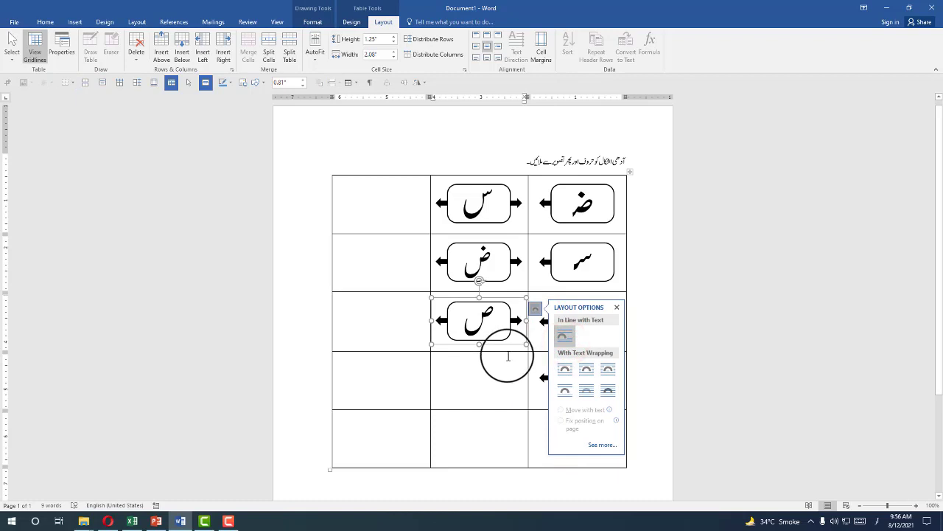
Step: Copy the ع box from PowerPoint into the fourth cell of Word's middle column and set it in line with text
key("alt+Tab")
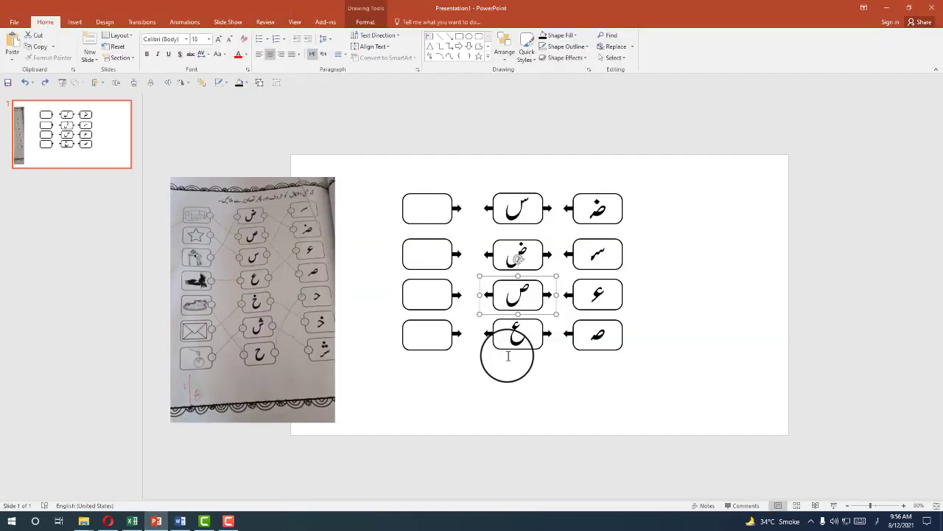
left_click(529, 338)
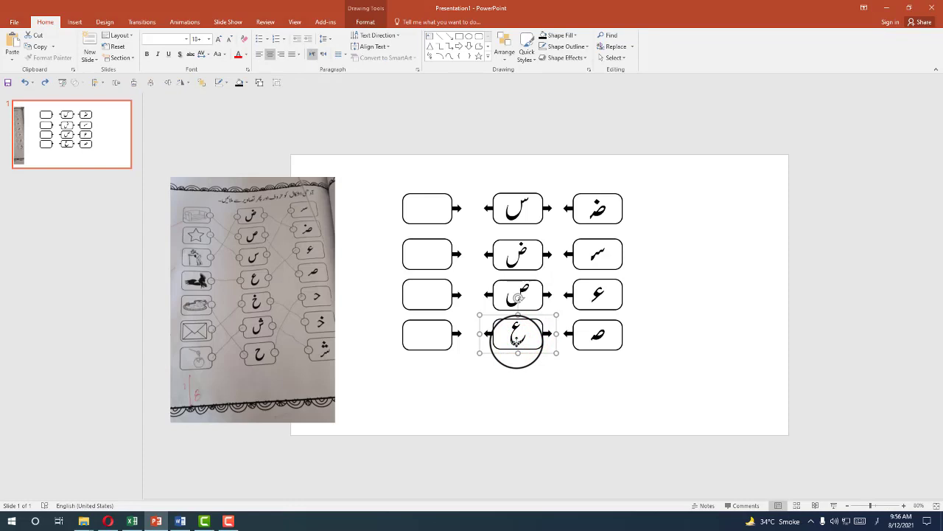
key("alt+Tab")
left_click(460, 396)
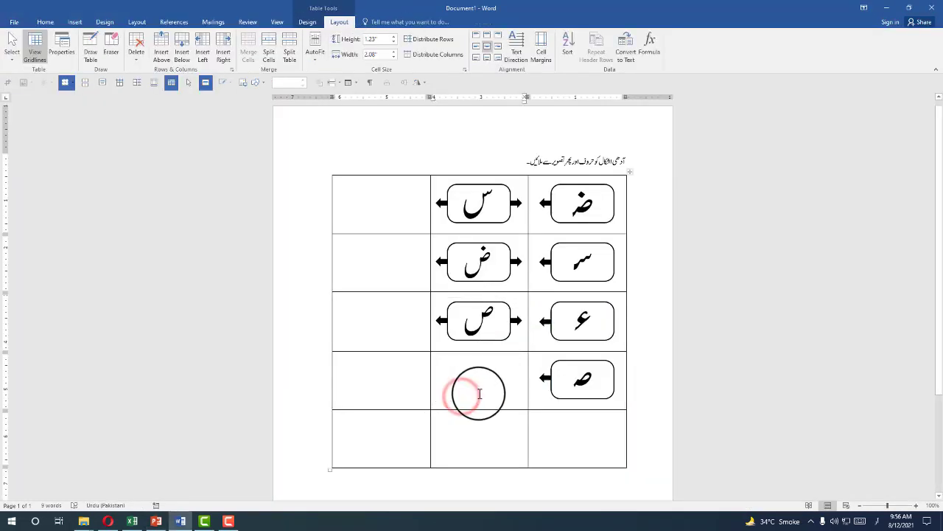
key("ctrl+v")
left_click(543, 380)
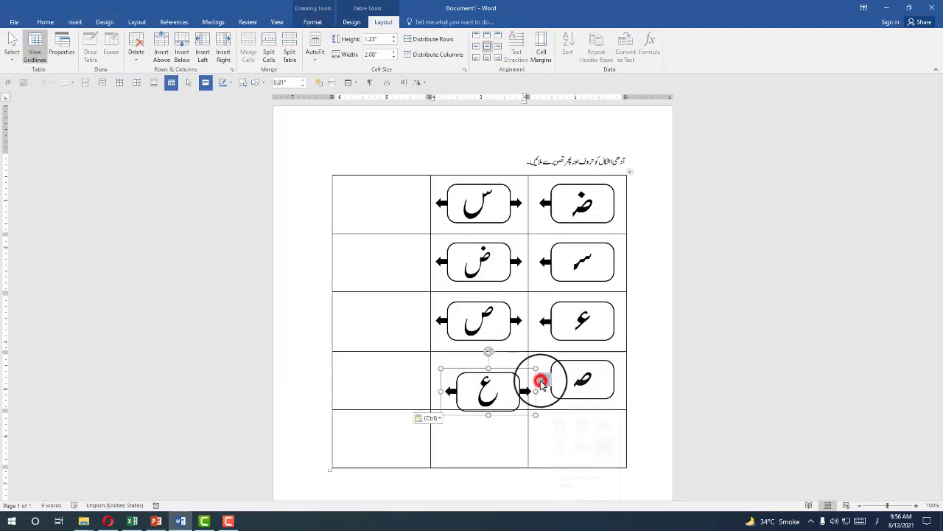
left_click(573, 393)
left_click(491, 435)
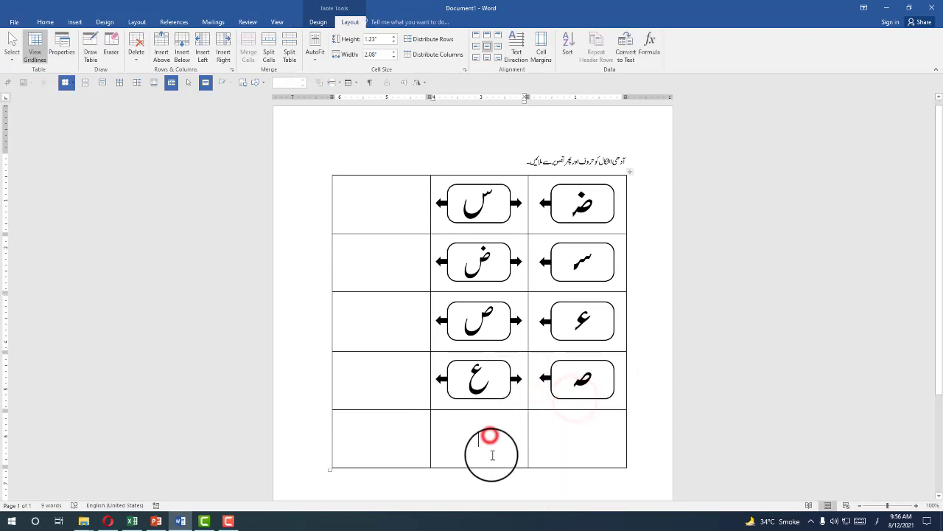
Step: Copy the top empty arrowed box from PowerPoint into the first cell of Word's left column and set it in line with text
left_click(401, 195)
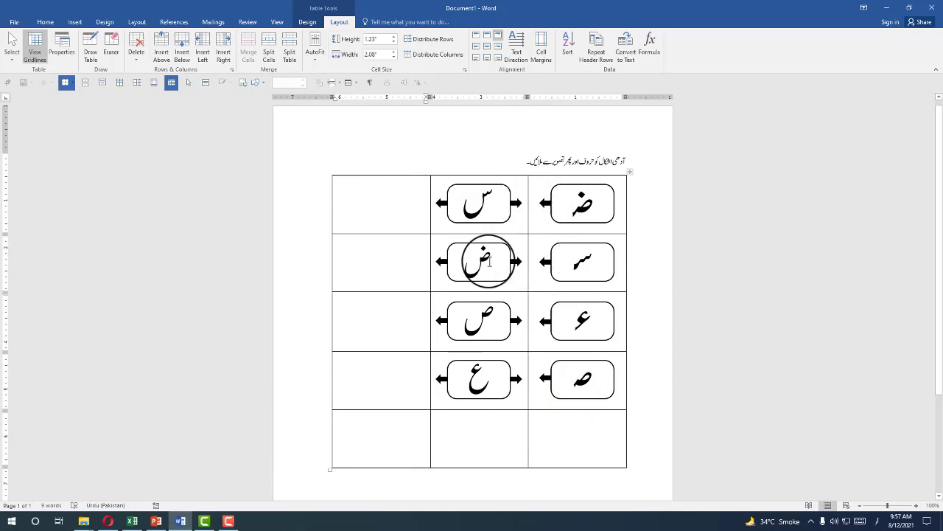
key("alt+Tab")
left_click(415, 209)
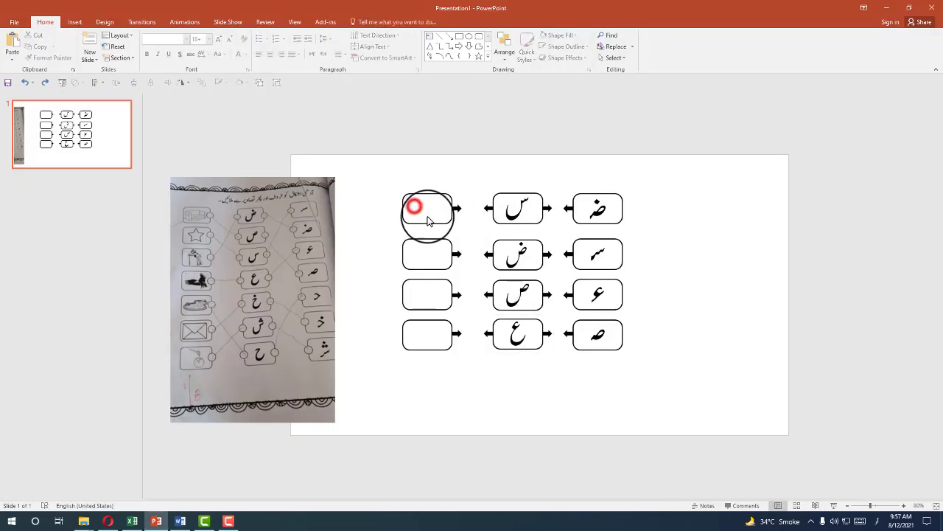
left_click(456, 210)
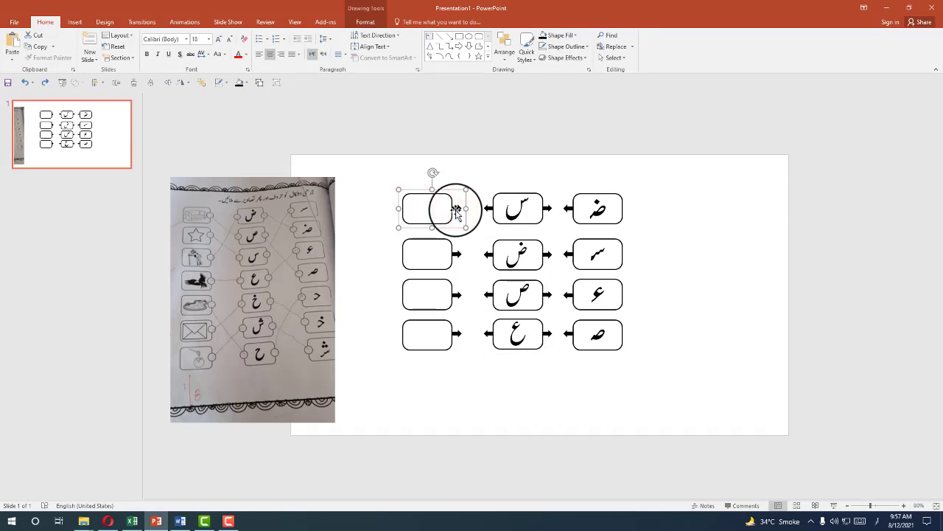
key("alt+Tab")
left_click(388, 221)
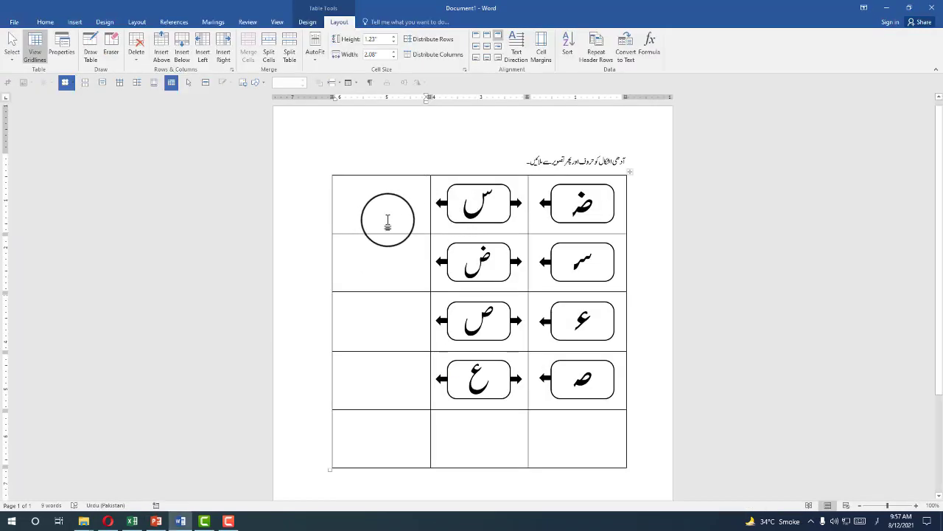
key("ctrl+v")
left_click(448, 181)
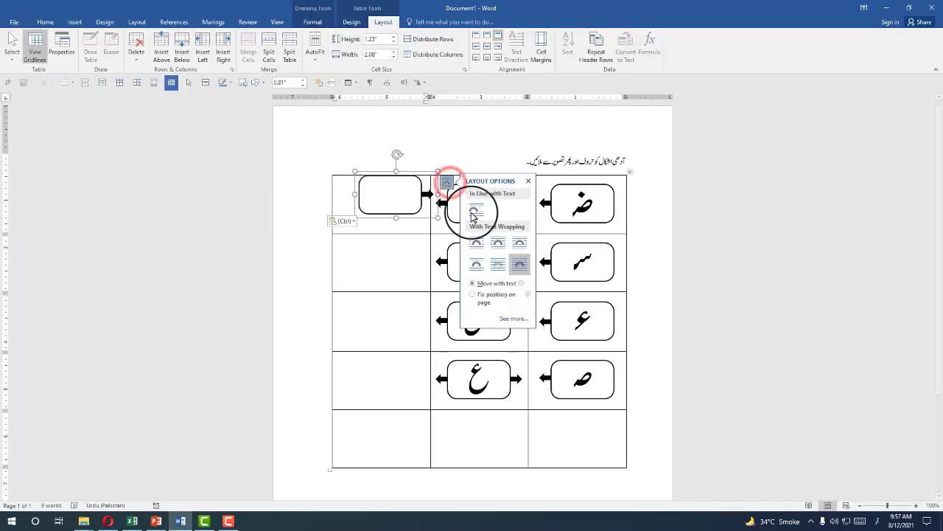
left_click(474, 212)
left_click(414, 243)
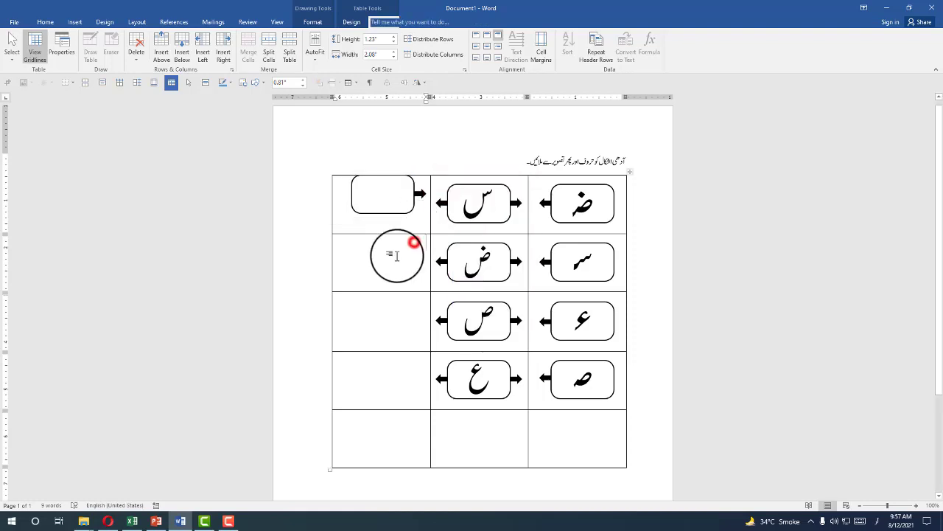
Step: Centre the contents of every table cell both horizontally and vertically
left_click(352, 200)
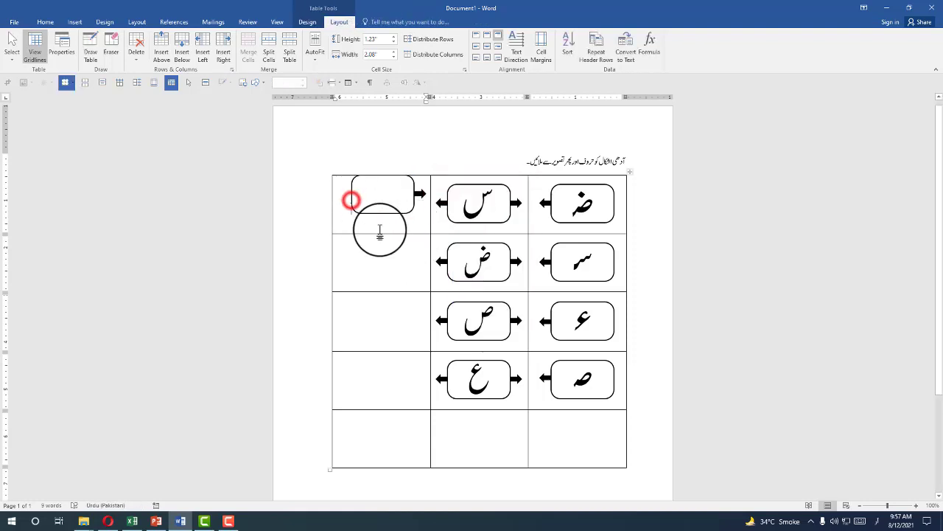
left_click(417, 225)
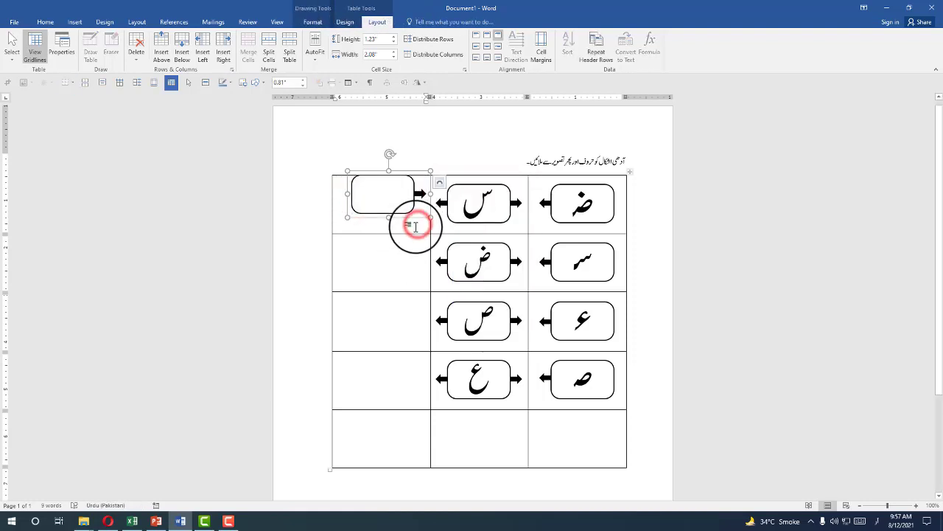
left_click(629, 174)
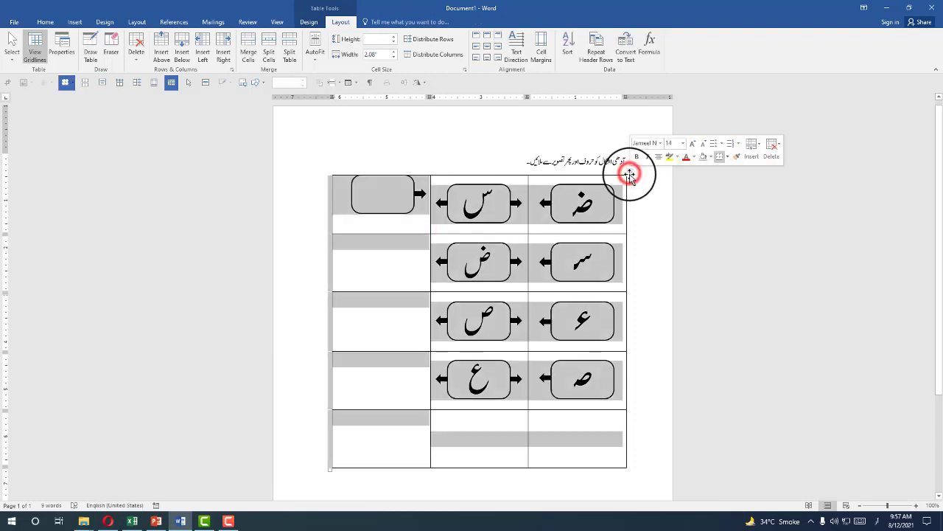
left_click(486, 47)
left_click(365, 267)
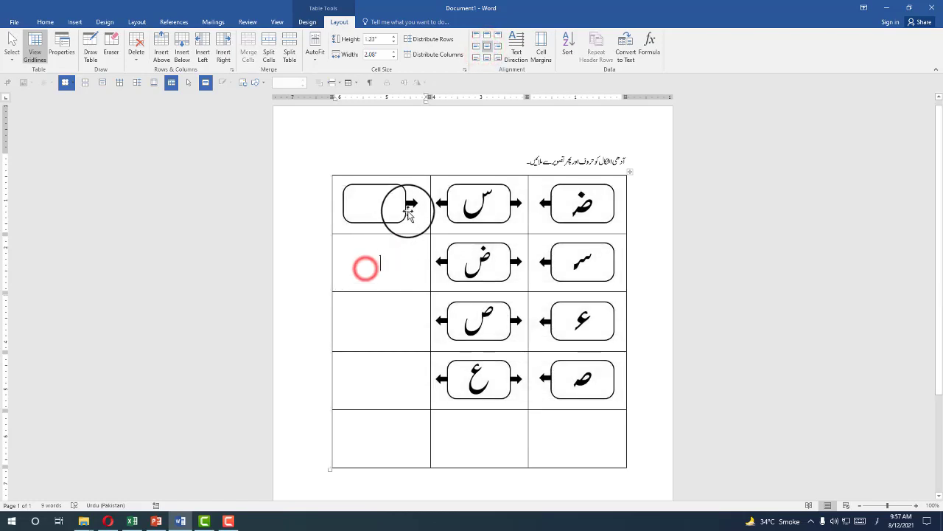
Step: Copy the left column's first cell with its empty box into the four cells below it
left_click(408, 210)
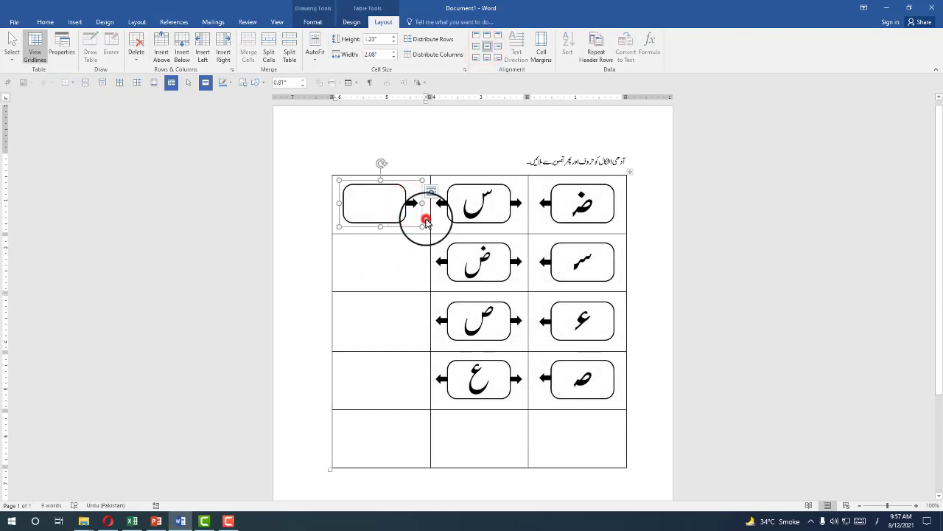
left_click(426, 220)
left_click_drag(426, 211, 348, 192)
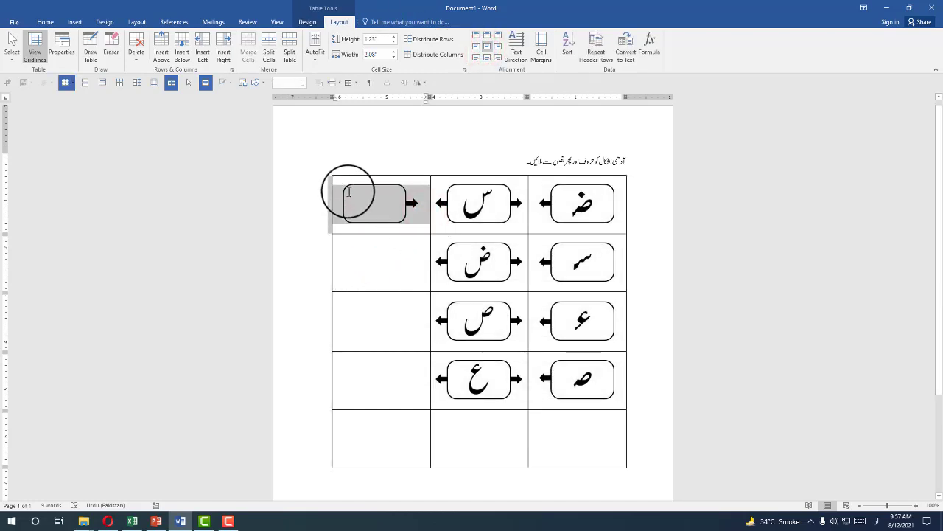
key("ctrl+c")
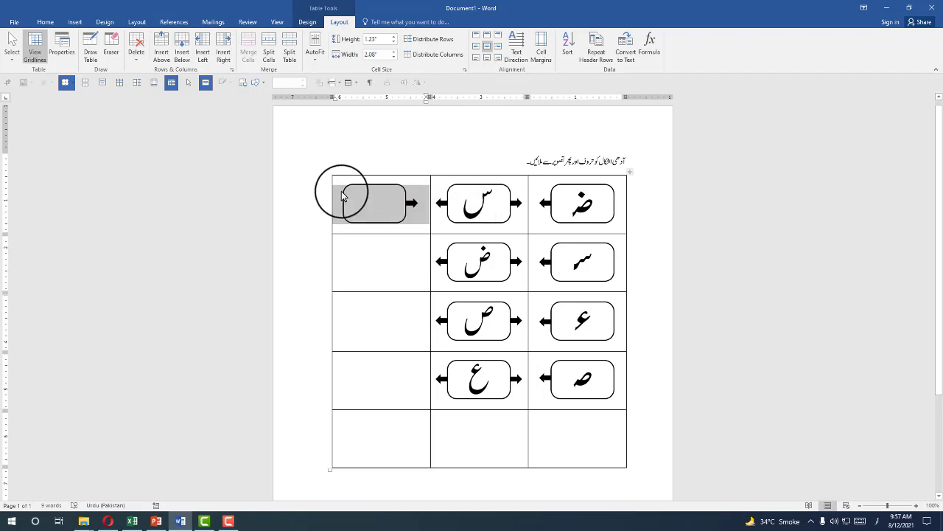
left_click_drag(366, 269, 394, 440)
key("ctrl+v")
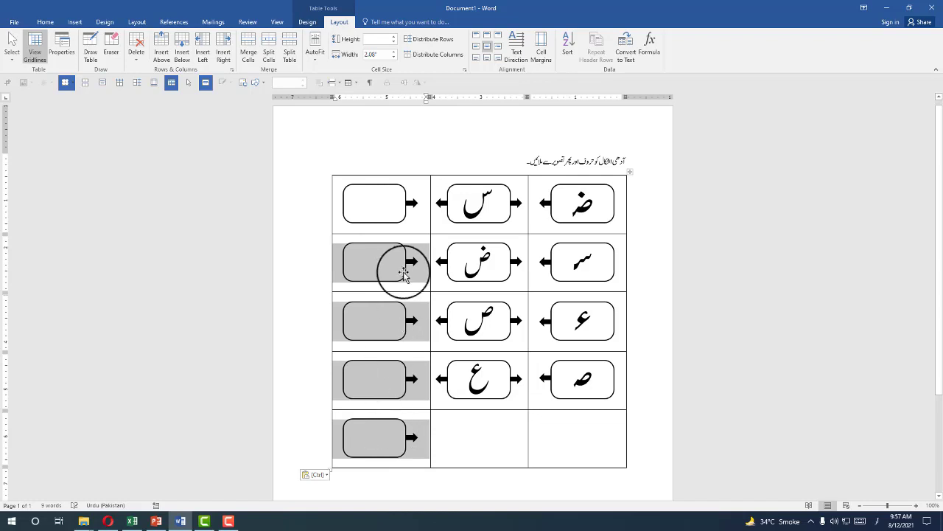
Step: Delete the extra empty box in the fifth row and remove that row from the table
left_click(412, 440)
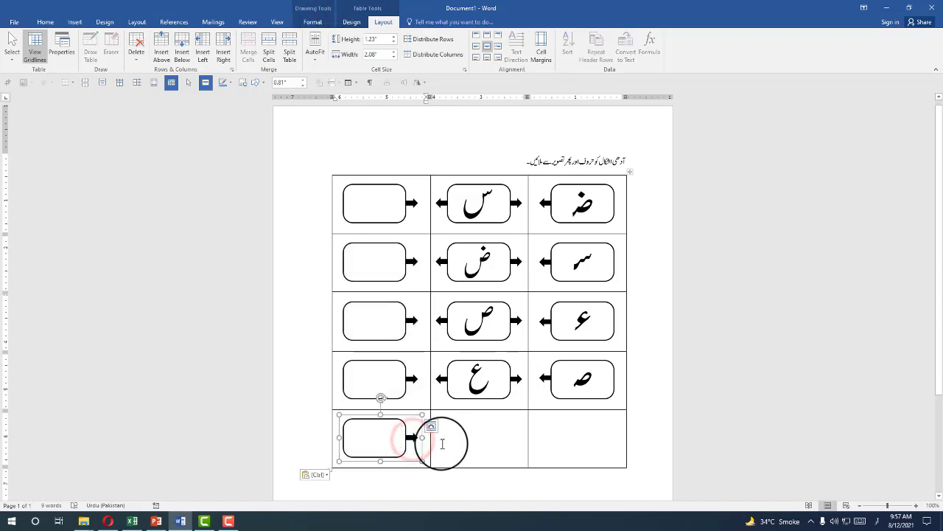
key("Escape")
left_click(409, 440)
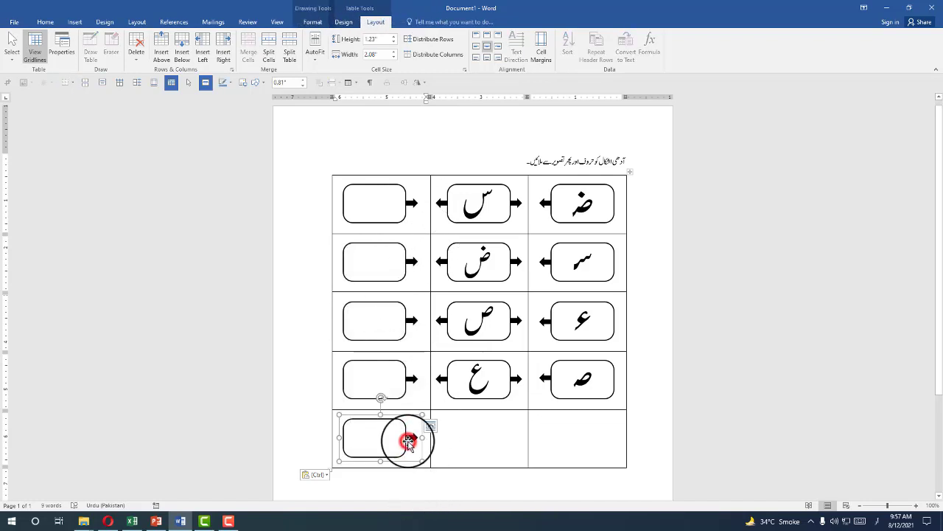
key("Delete")
left_click(476, 440)
left_click_drag(551, 432, 398, 415)
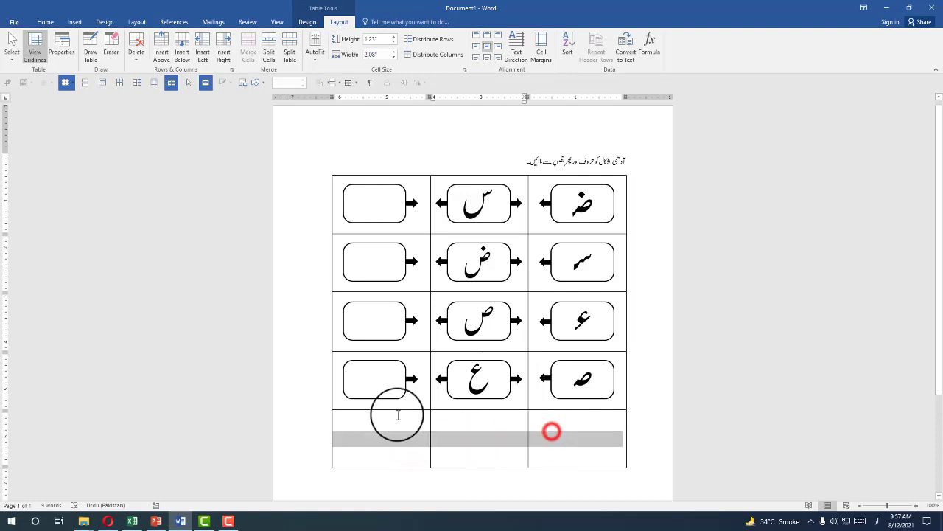
key("BackSpace")
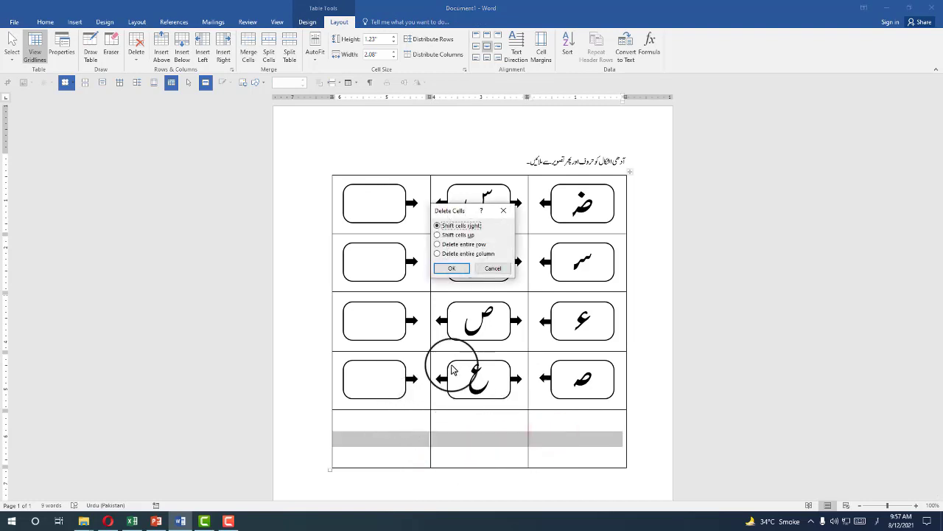
left_click(454, 269)
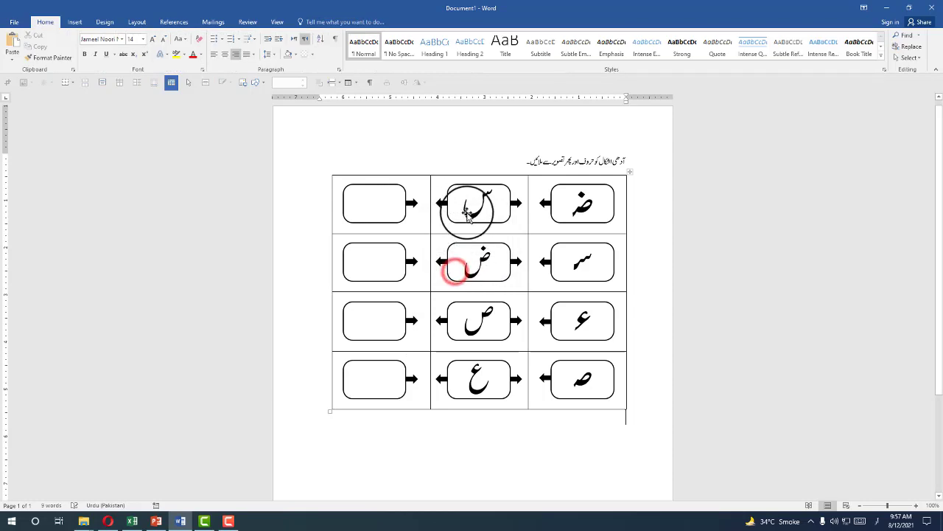
Step: Remove all borders from the whole table
left_click(631, 175)
left_click(339, 21)
left_click(45, 22)
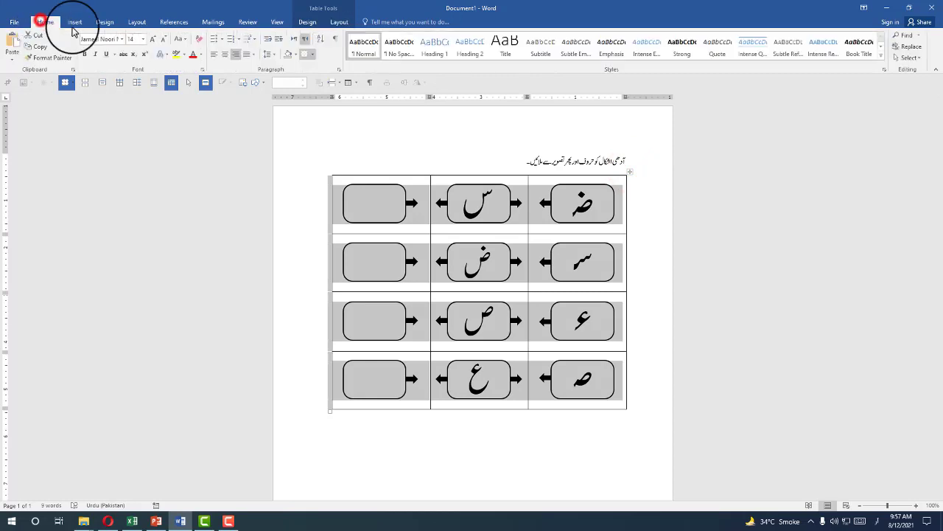
left_click(312, 53)
left_click(312, 114)
left_click(636, 266)
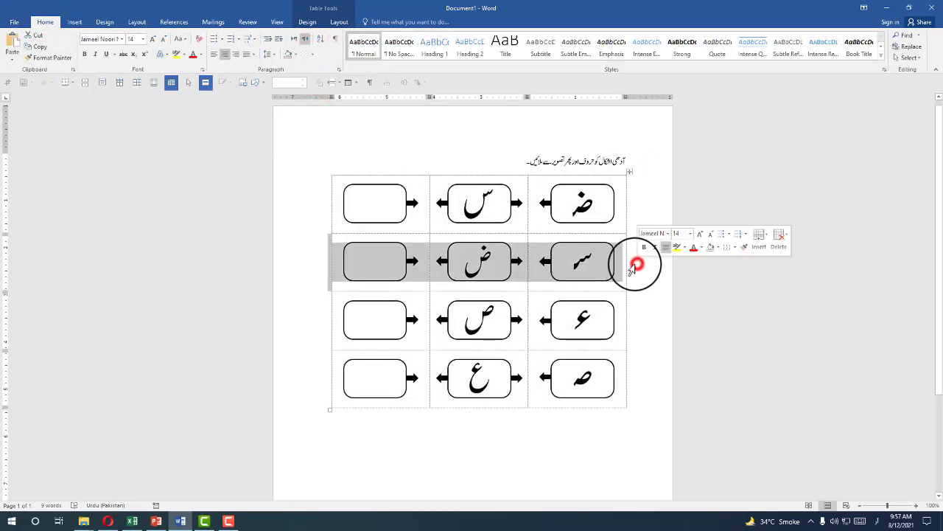
Step: Hide the table's gridlines so only the boxes show
left_click(549, 225)
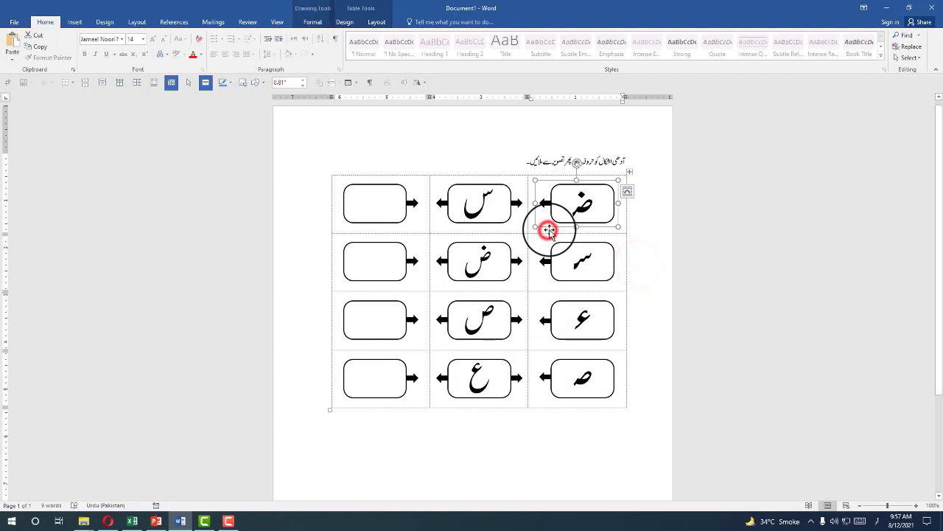
left_click(383, 22)
left_click(34, 42)
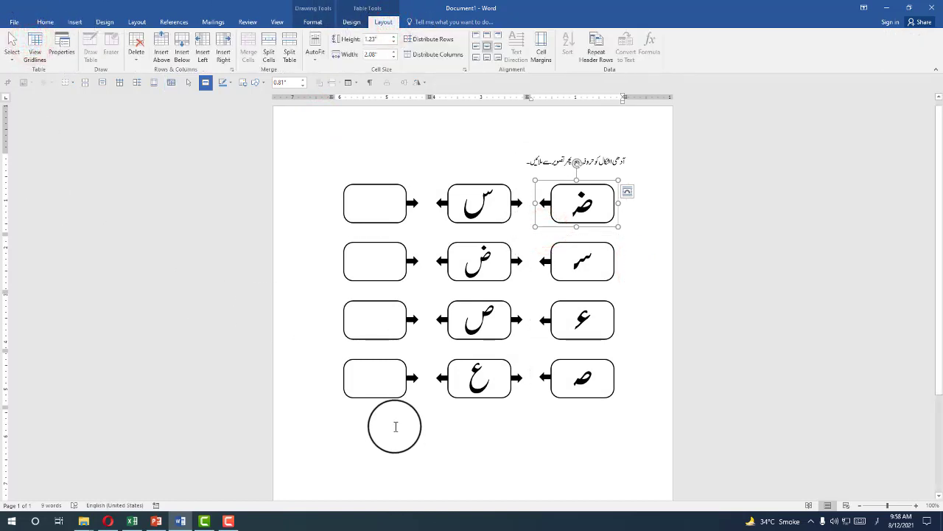
left_click(452, 427)
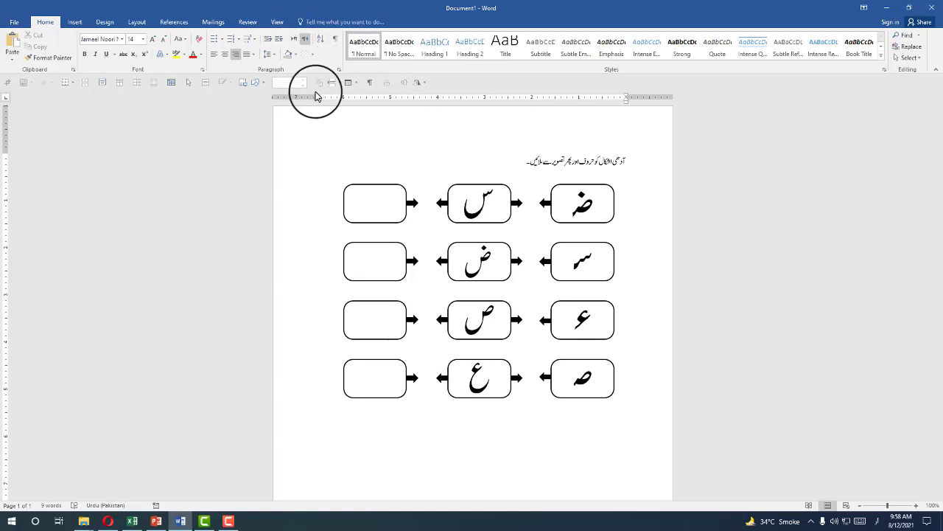
Step: Show the table's gridlines again around the worksheet boxes
left_click(437, 230)
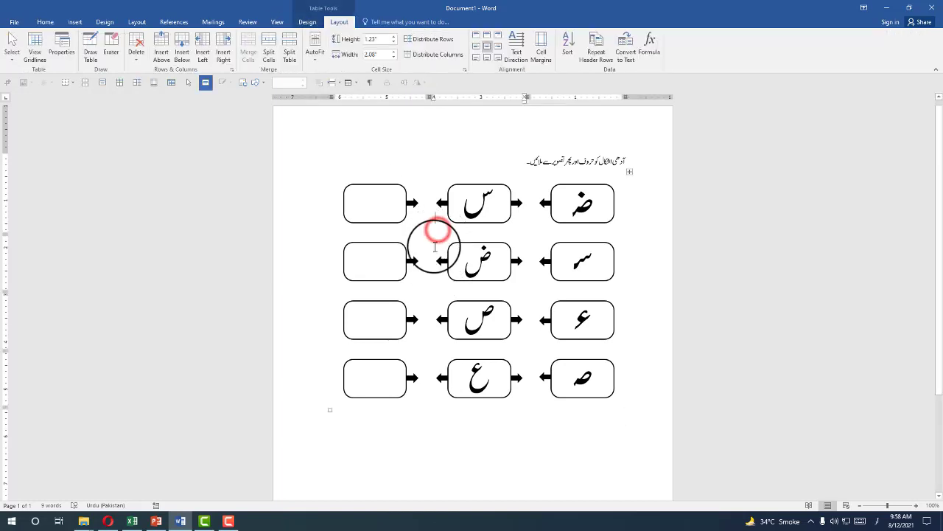
left_click(37, 53)
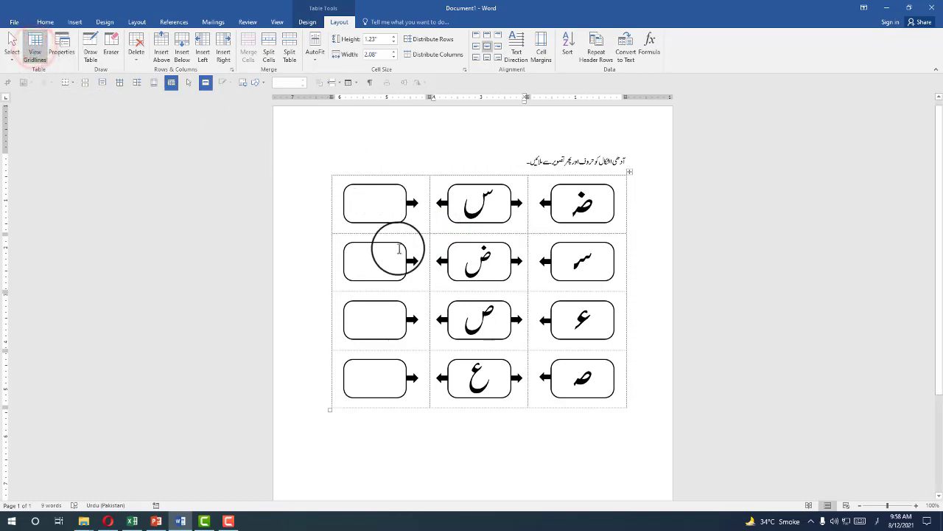
left_click(46, 23)
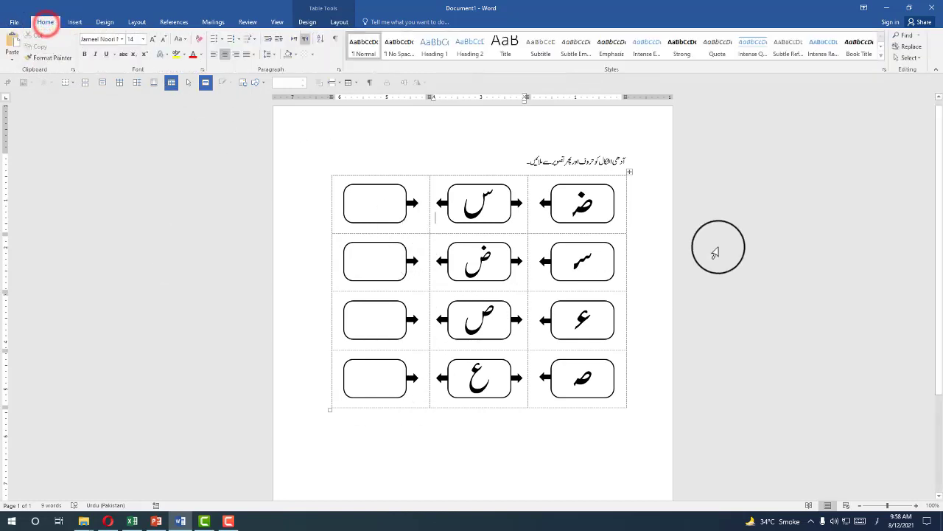
Step: Place the cursor in the left column's second cell and browse to the Desktop's New folder for a picture to insert
left_click(363, 205)
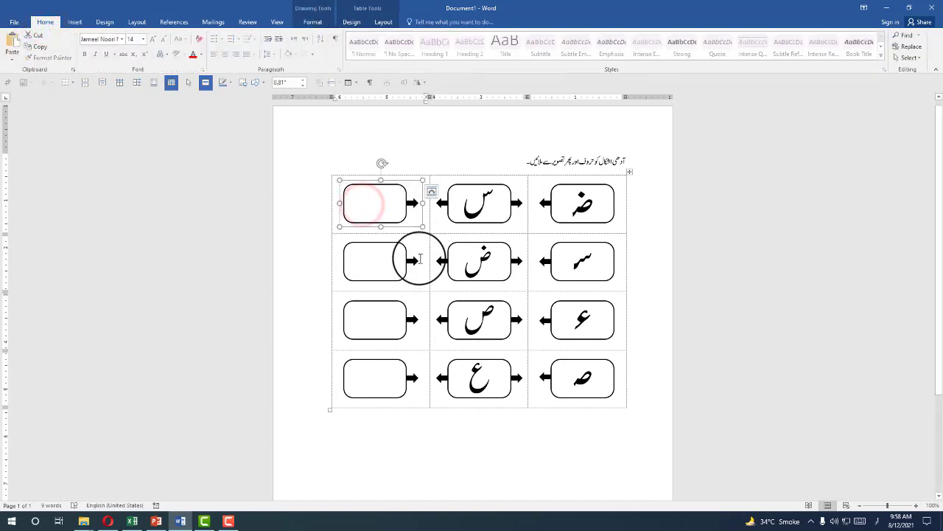
left_click(417, 246)
left_click(238, 525)
left_click(238, 525)
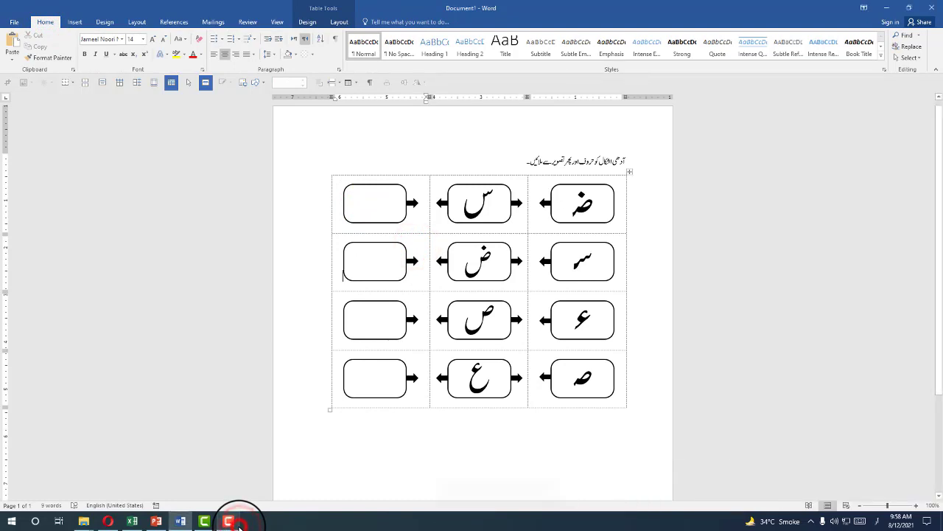
left_click(73, 24)
left_click(99, 38)
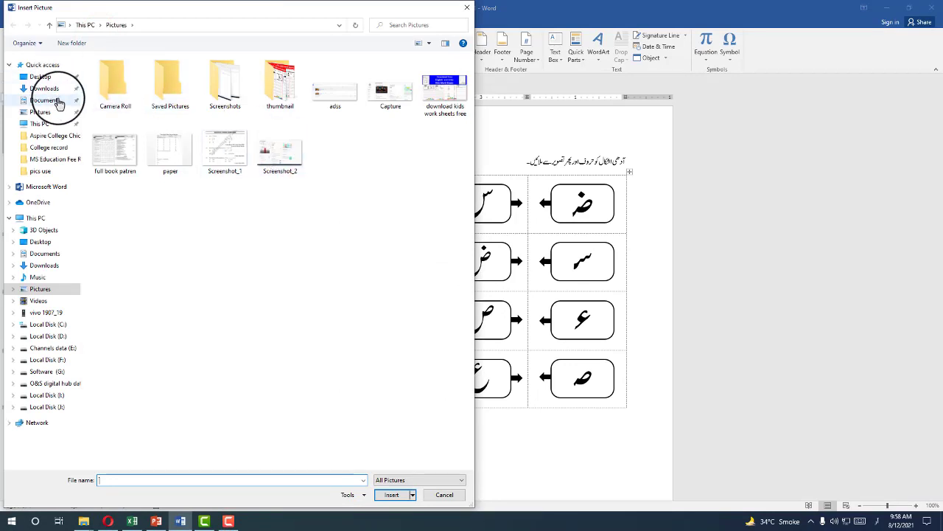
left_click(37, 77)
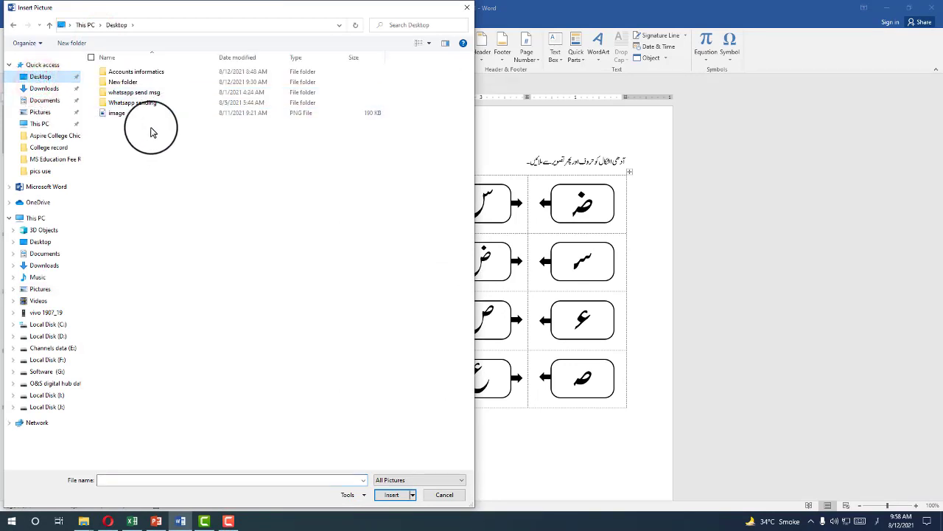
double_click(125, 81)
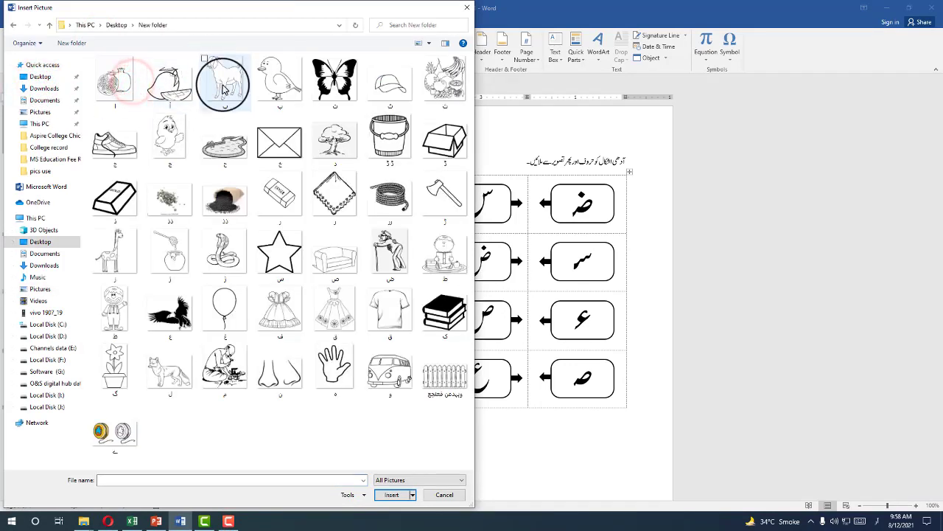
Step: Shrink the picture browser so the worksheet stays in view, and insert the shoe picture
left_click_drag(310, 15, 685, 15)
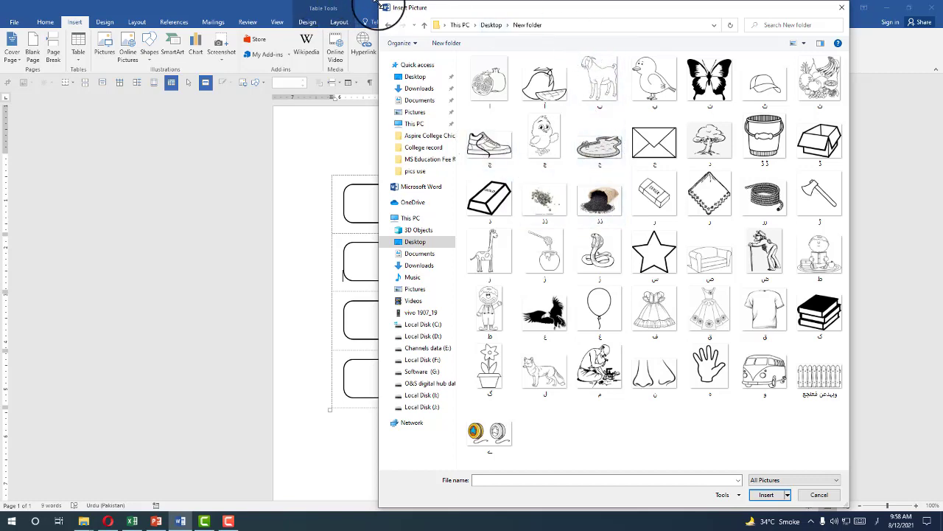
left_click_drag(381, 4, 617, 217)
left_click_drag(689, 224, 156, 41)
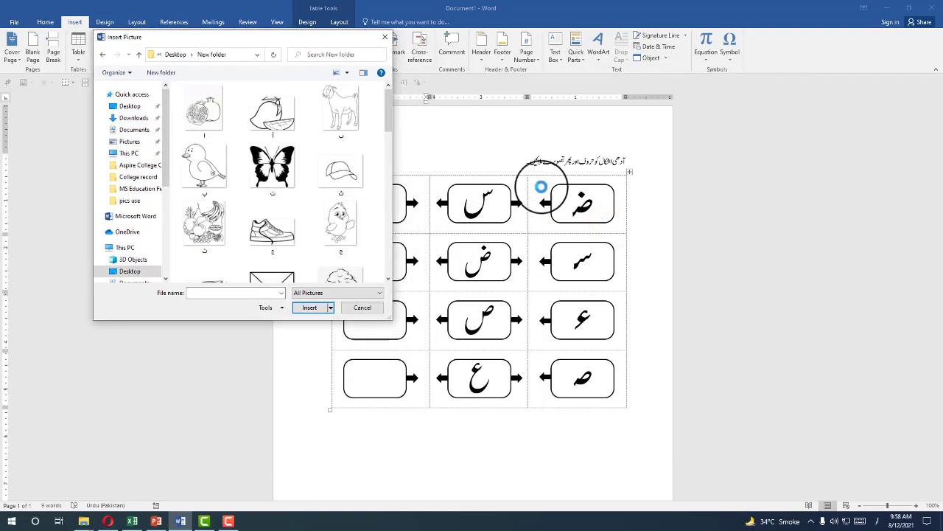
left_click(253, 142)
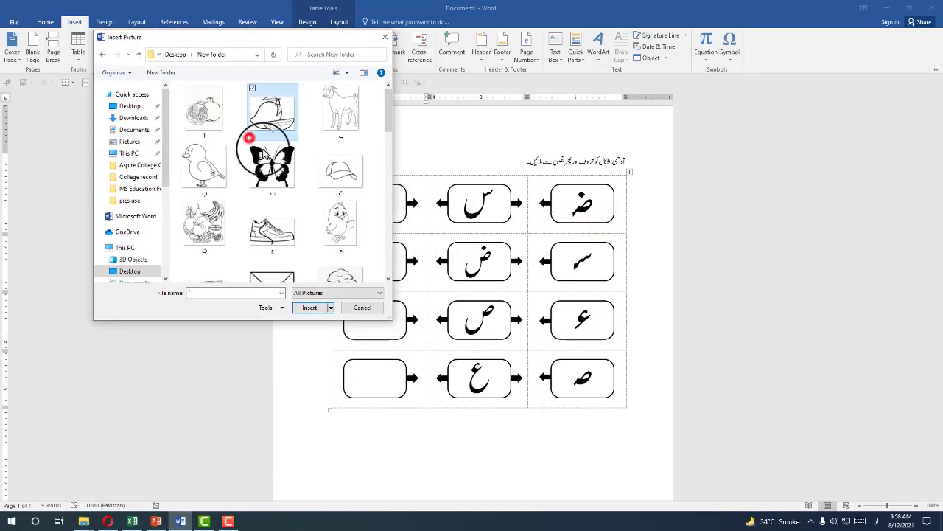
left_click(332, 169)
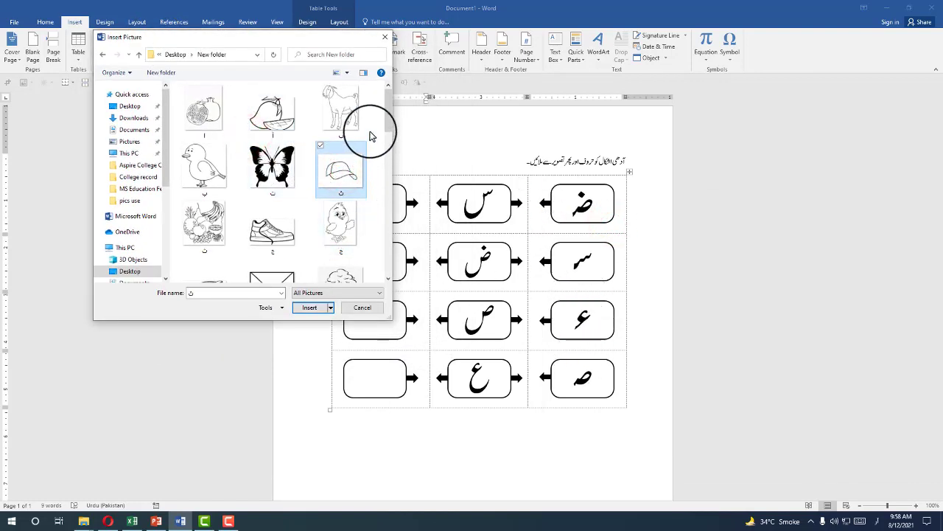
left_click(274, 221)
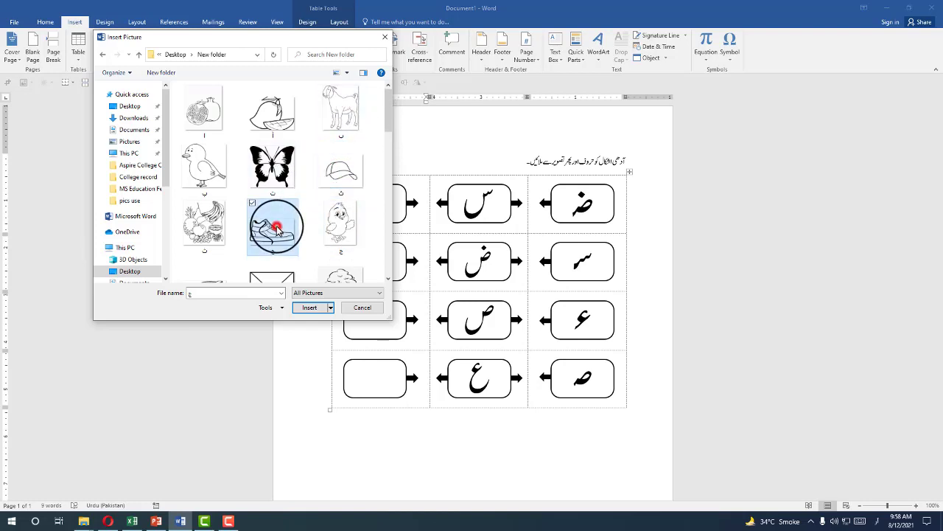
left_click(322, 309)
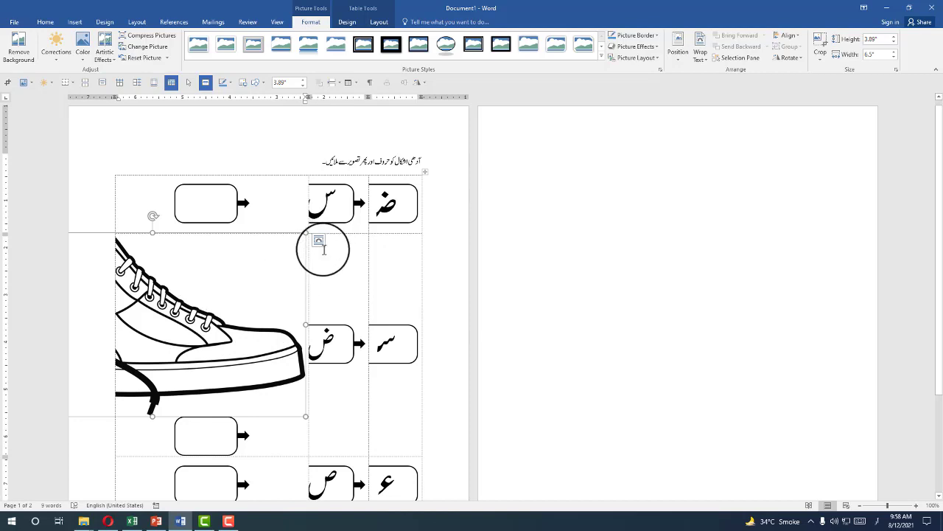
Step: Set the shoe picture's text wrapping to In Front of Text
left_click(319, 242)
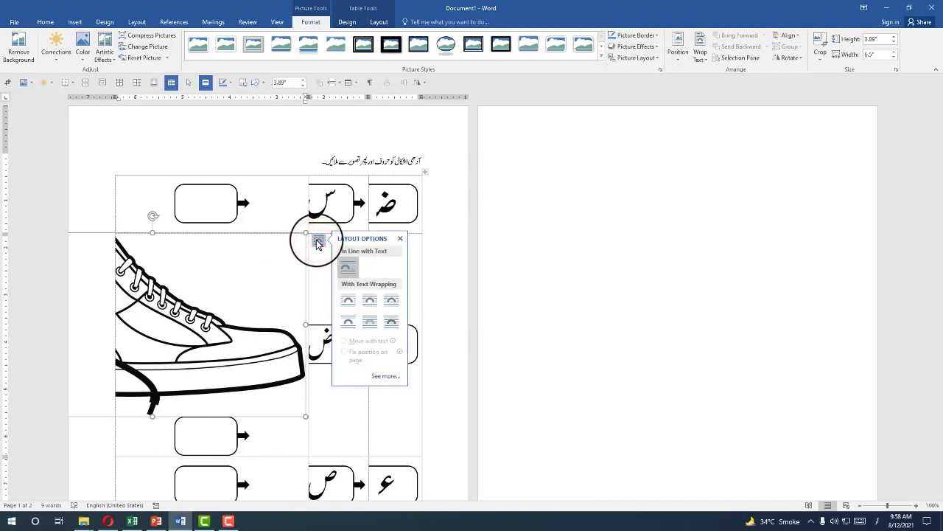
left_click(392, 325)
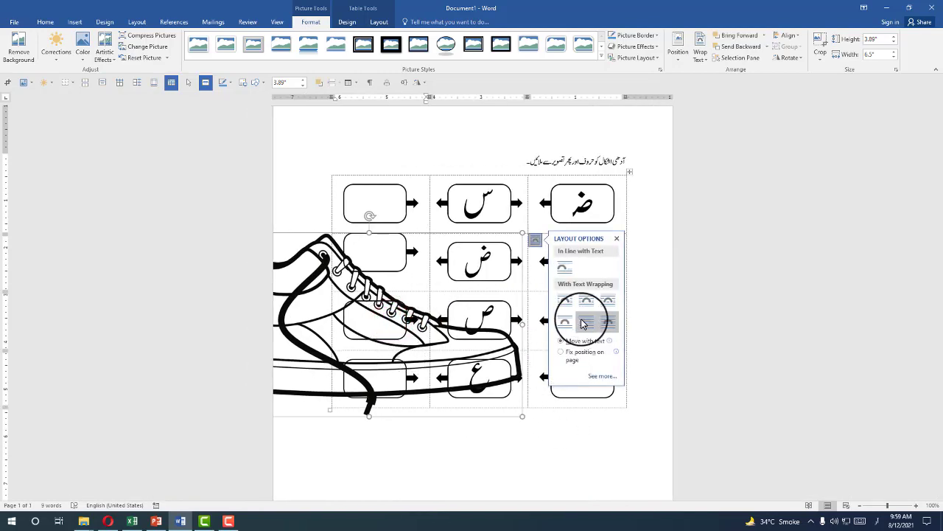
left_click(582, 322)
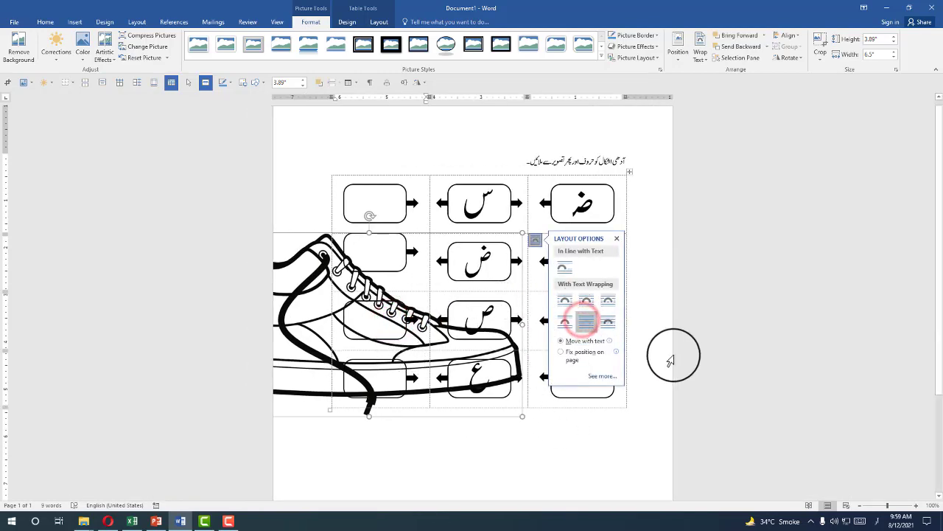
left_click(610, 324)
Step: Scale the shoe picture down to about 0.67" by 1.11" and fit it inside the left column's first box
left_click_drag(294, 280, 358, 314)
left_click_drag(586, 265, 398, 215)
left_click(277, 185)
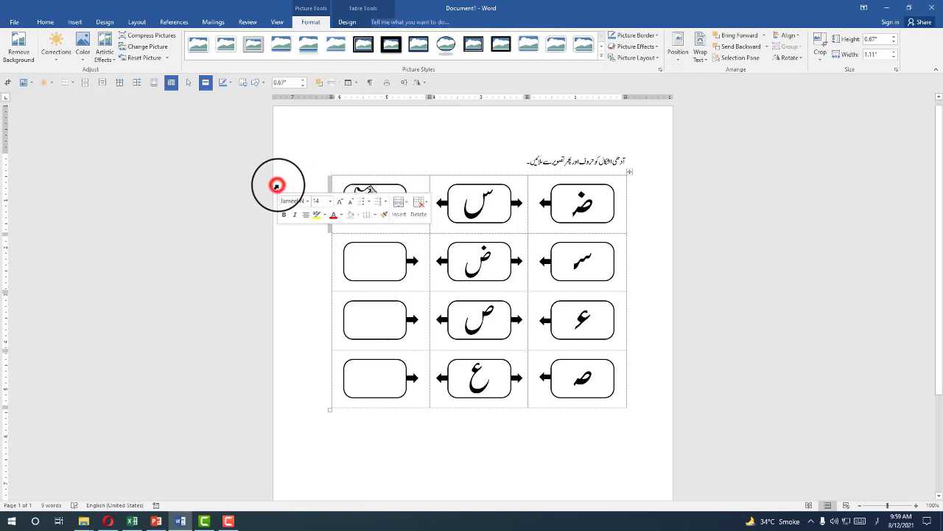
left_click(434, 147)
left_click(375, 200)
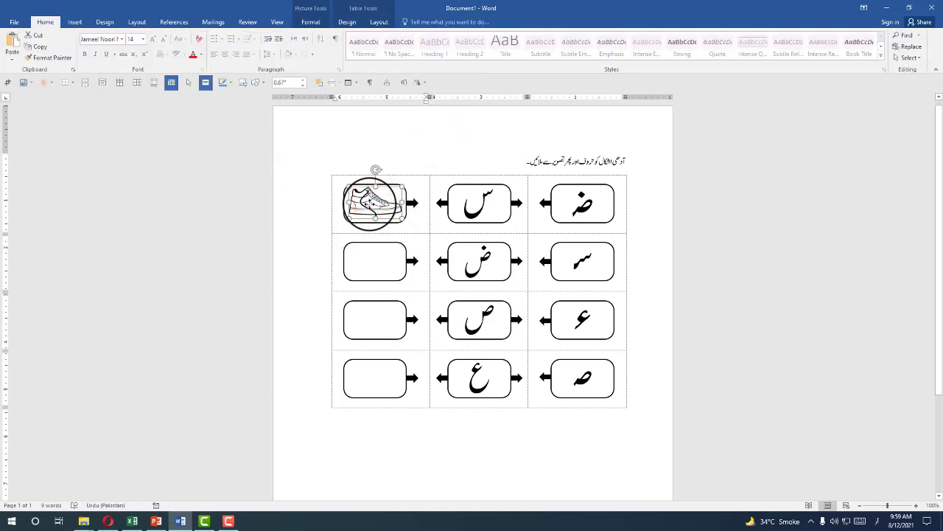
left_click(295, 219)
Step: Insert the butterfly picture on the empty line below the table
left_click(383, 261)
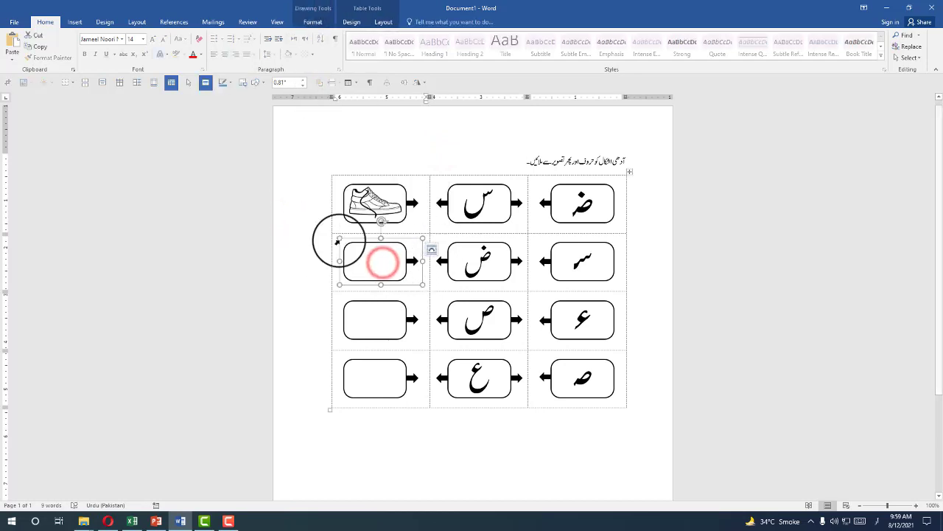
left_click(533, 435)
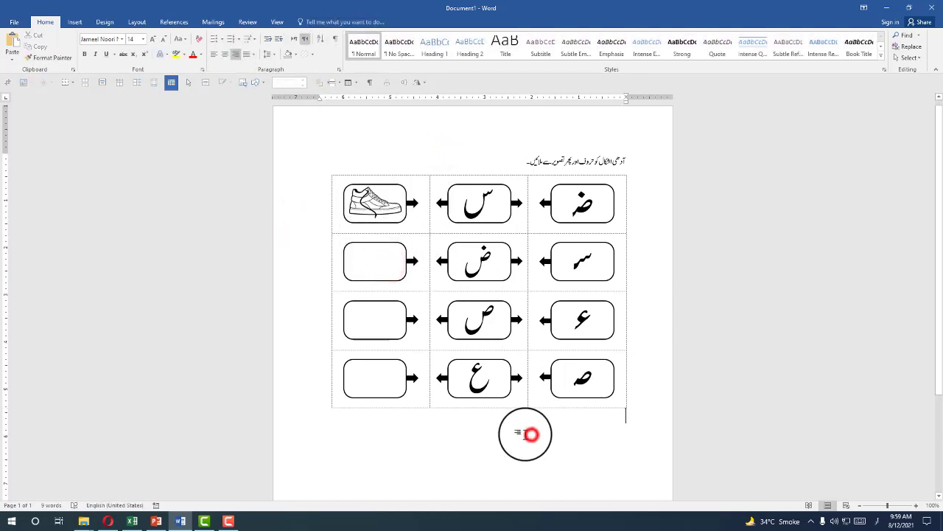
left_click(75, 22)
left_click(102, 44)
left_click(270, 175)
left_click(308, 307)
scroll(757, 415, "down", 3)
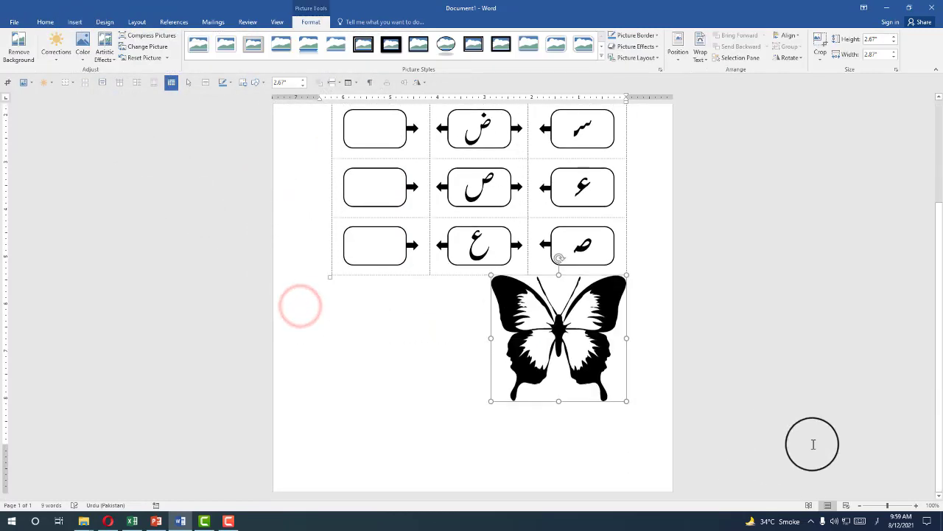
Step: Put the butterfly in front of text, shrink it to about 0.67" by 0.72" and place it in the left column's fourth box
left_click(639, 283)
left_click(712, 361)
left_click_drag(626, 399, 377, 252)
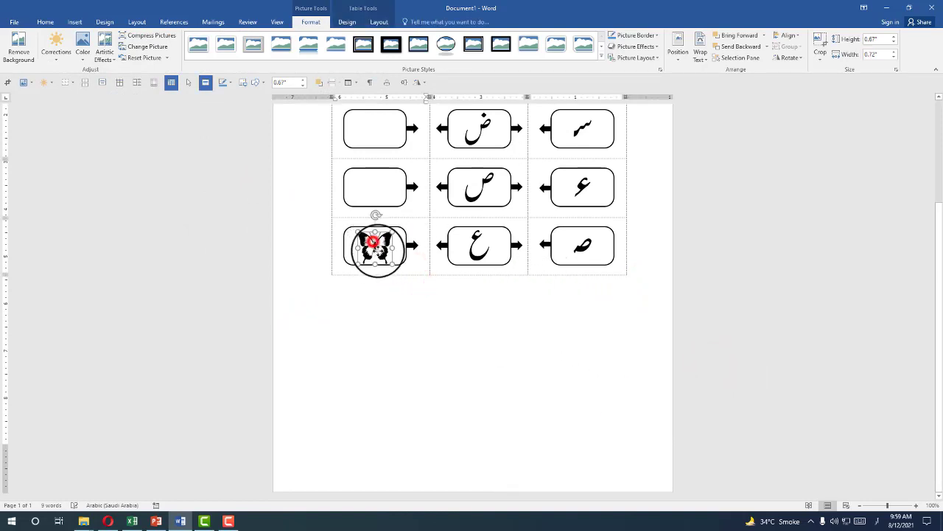
Step: Insert the mango picture on the empty line below the table
left_click(434, 353)
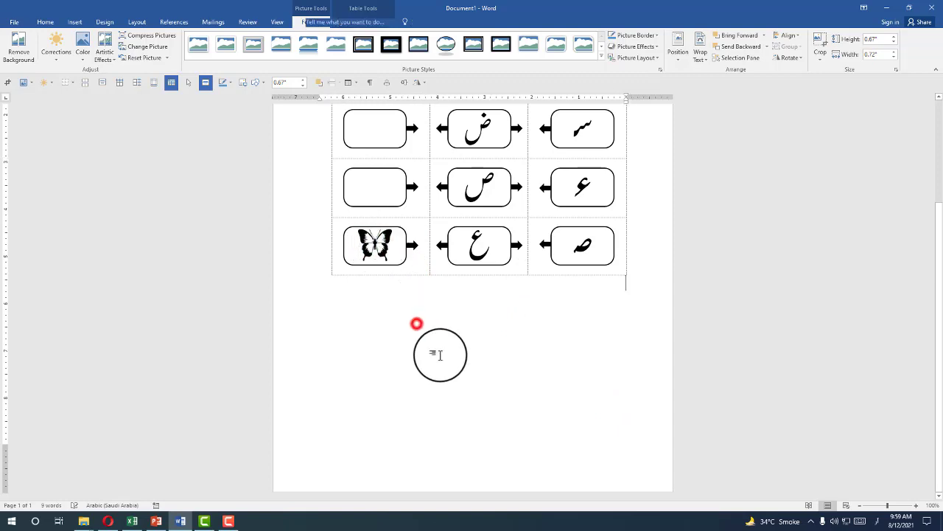
left_click(73, 22)
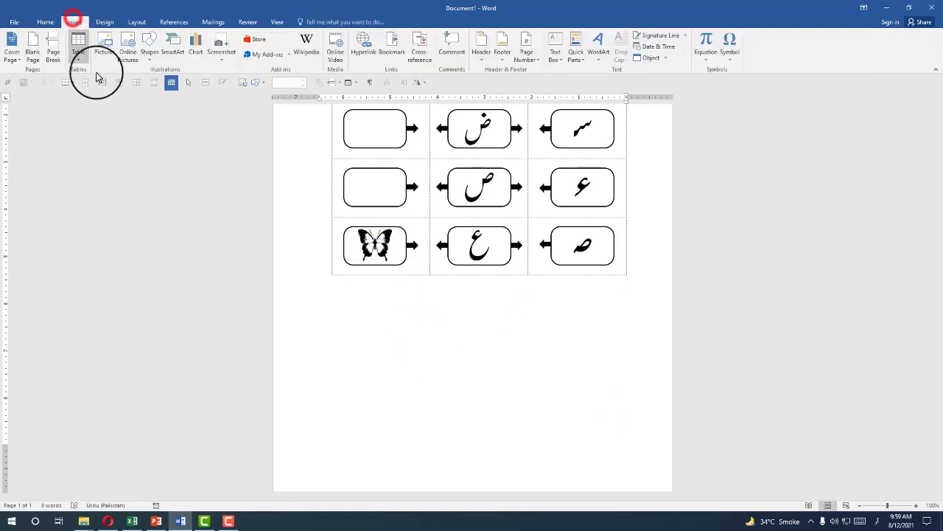
left_click(106, 42)
left_click(288, 120)
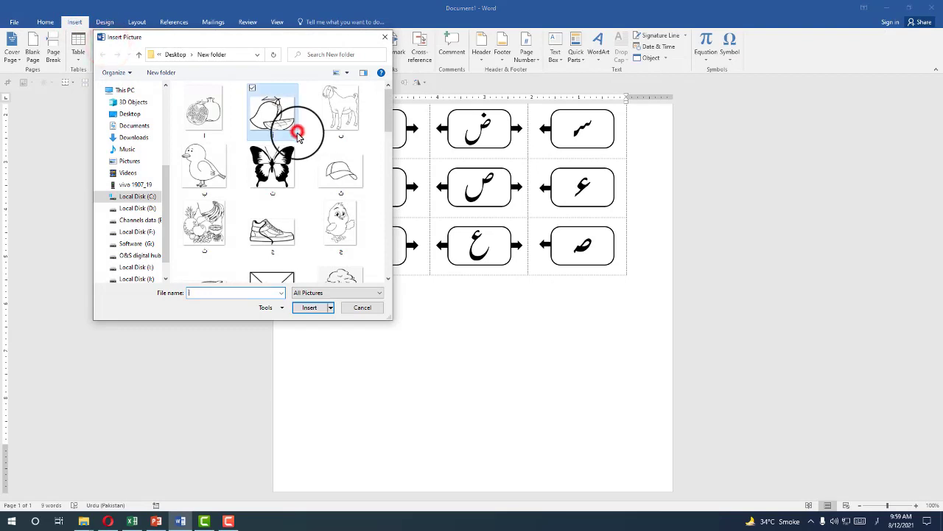
left_click(310, 308)
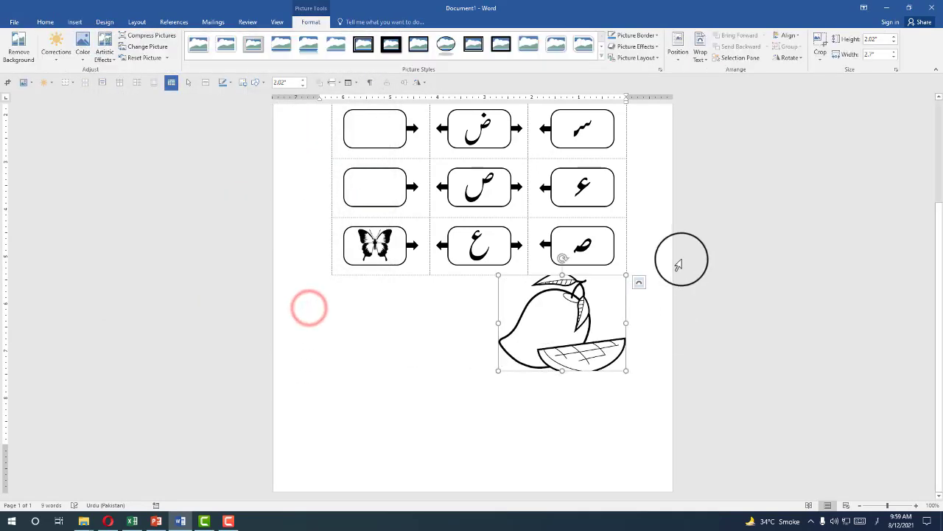
Step: Put the mango in front of text, shrink it to about 0.58" by 0.78" and place it in the left column's third box
left_click(631, 283)
left_click(611, 346)
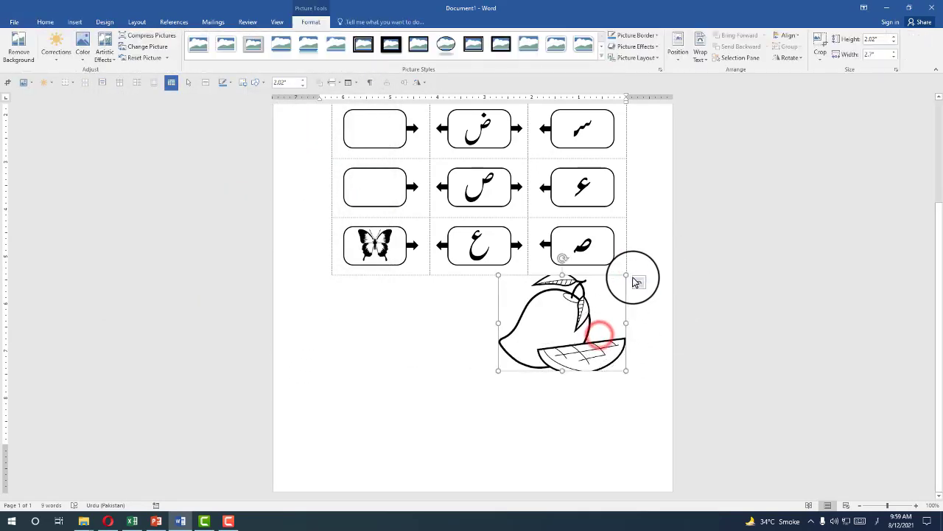
left_click(638, 281)
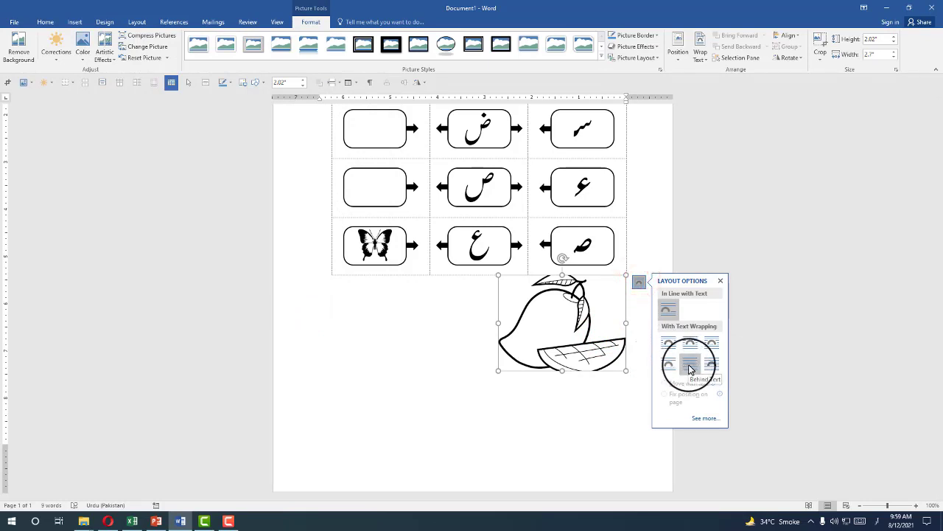
left_click(712, 363)
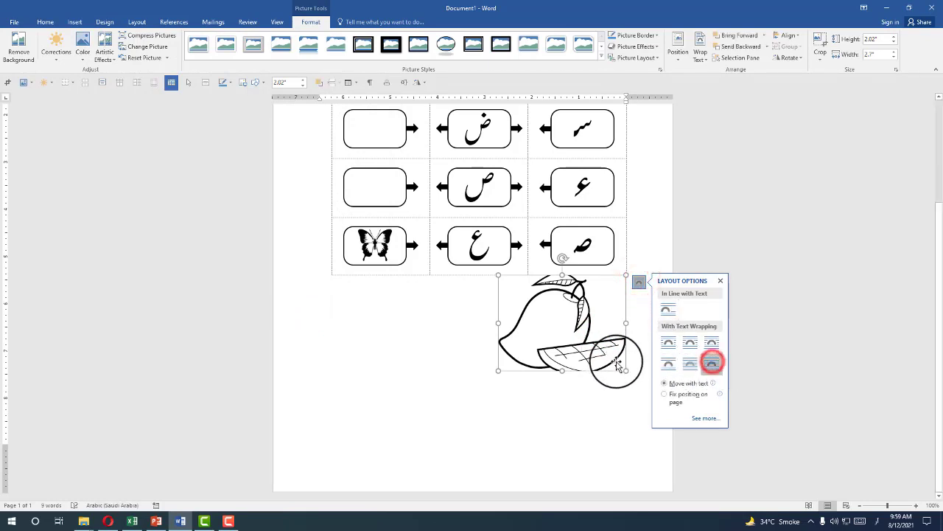
left_click_drag(626, 370, 374, 184)
left_click(537, 358)
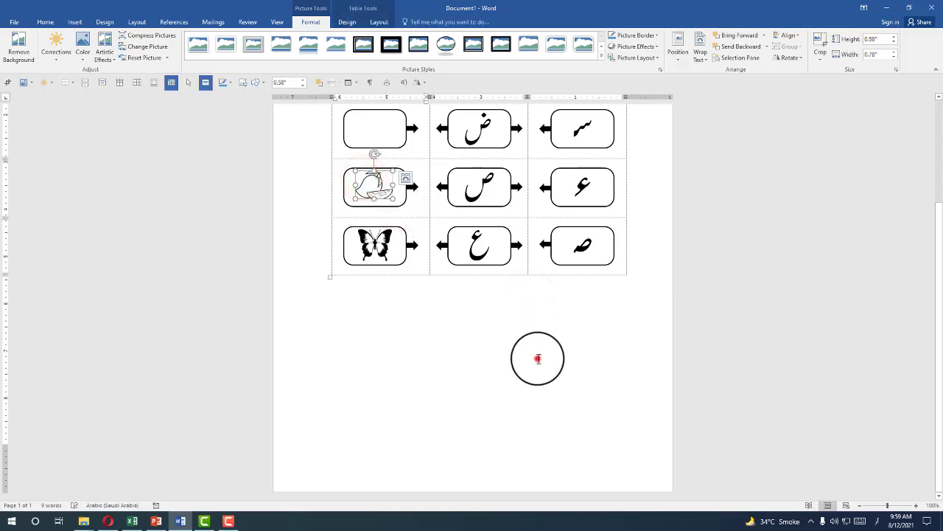
Step: Insert the chick picture at the left column's empty second box and set its wrapping to In Front of Text
left_click_drag(934, 287, 936, 210)
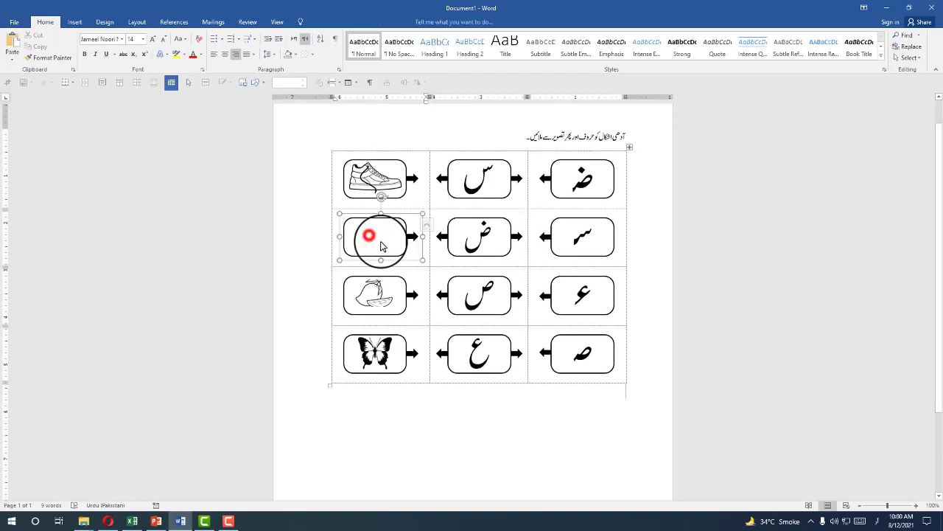
left_click(78, 22)
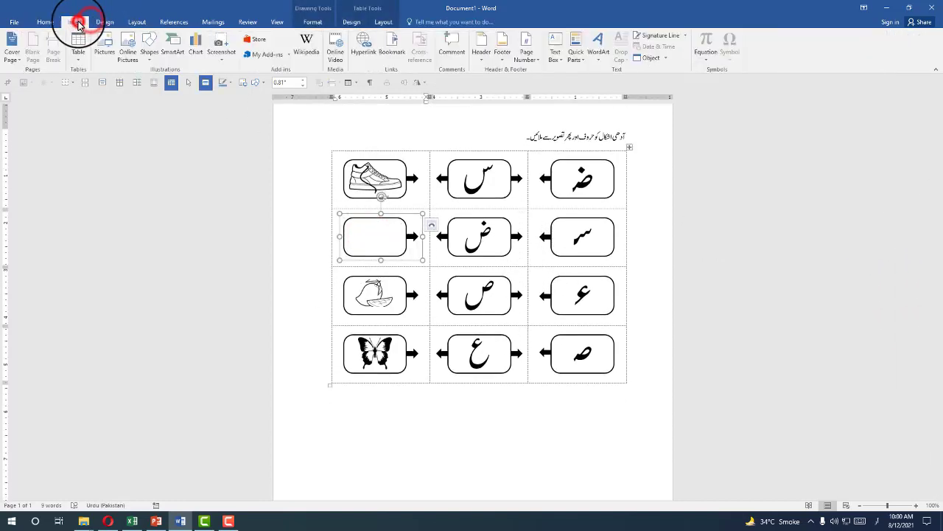
left_click(104, 45)
left_click(334, 177)
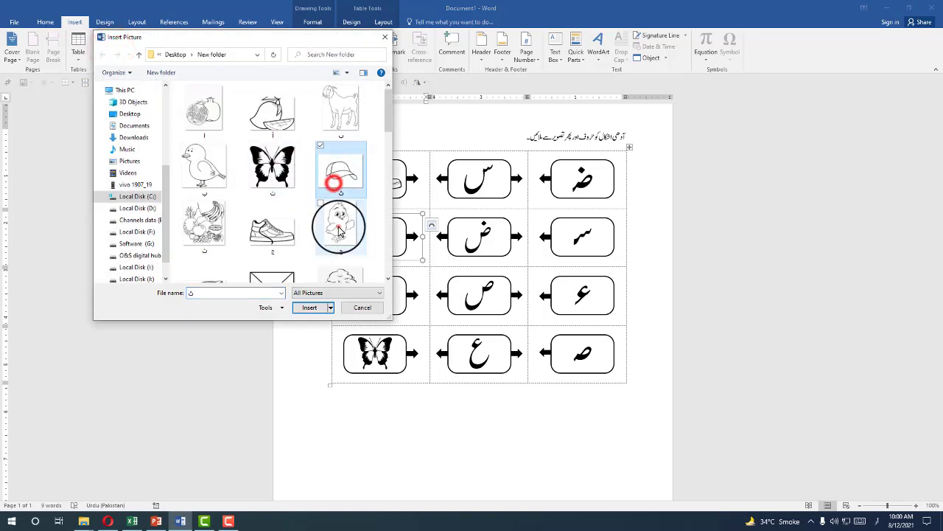
double_click(338, 231)
left_click(726, 136)
left_click(796, 219)
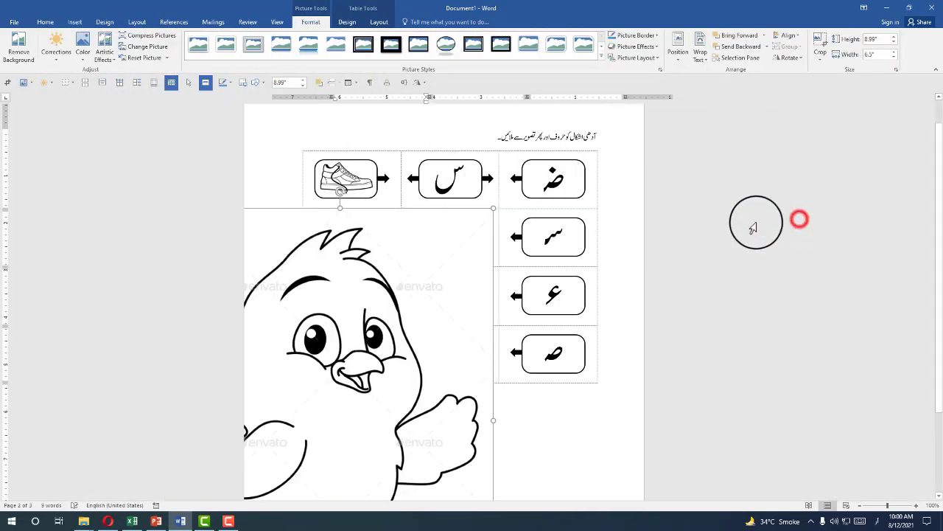
Step: Shrink the chick picture to about 0.68" by 0.49" and place it in the left column's second box
left_click(537, 225)
left_click_drag(522, 207, 393, 348)
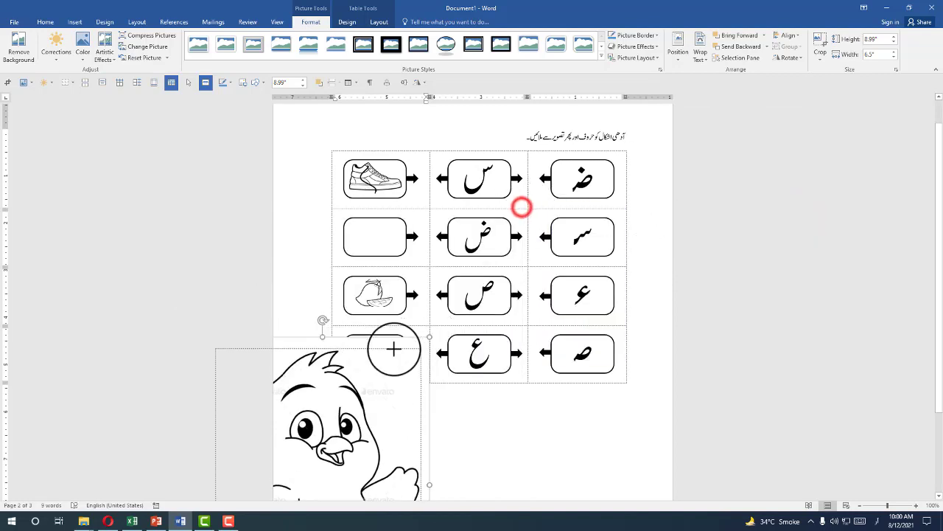
scroll(374, 396, "down", 3)
left_click_drag(371, 398, 327, 217)
left_click_drag(316, 168, 367, 128)
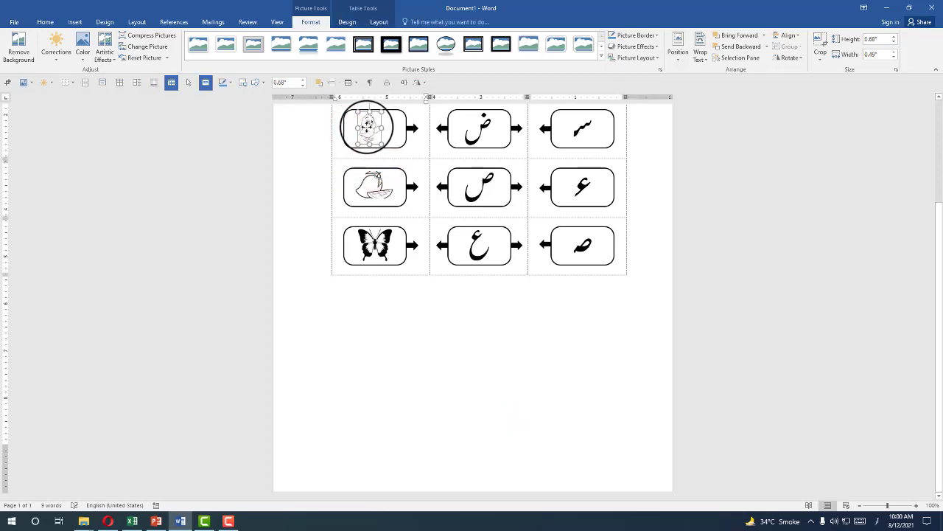
left_click(556, 395)
Step: Widen the whole table to columns of about 2.45" and centre the table horizontally on the page
left_click_drag(940, 277, 932, 199)
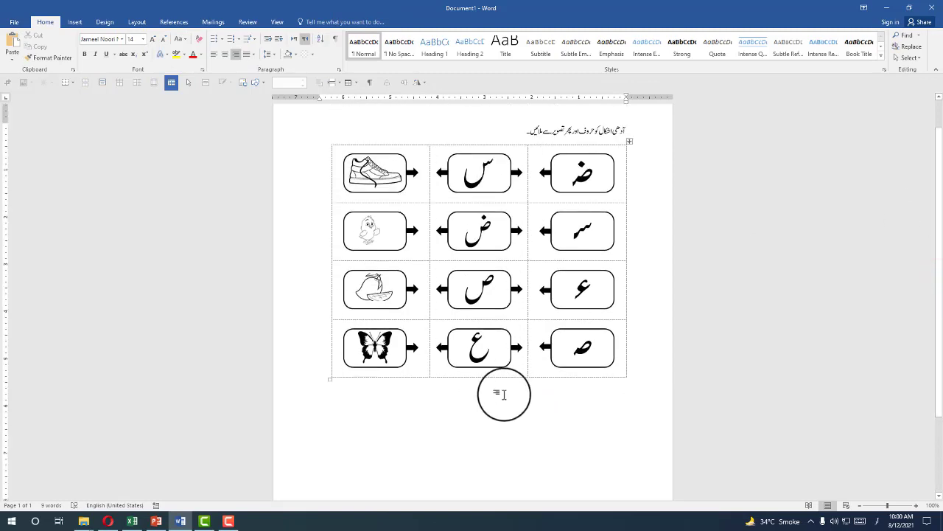
left_click_drag(330, 378, 274, 373)
left_click(601, 177)
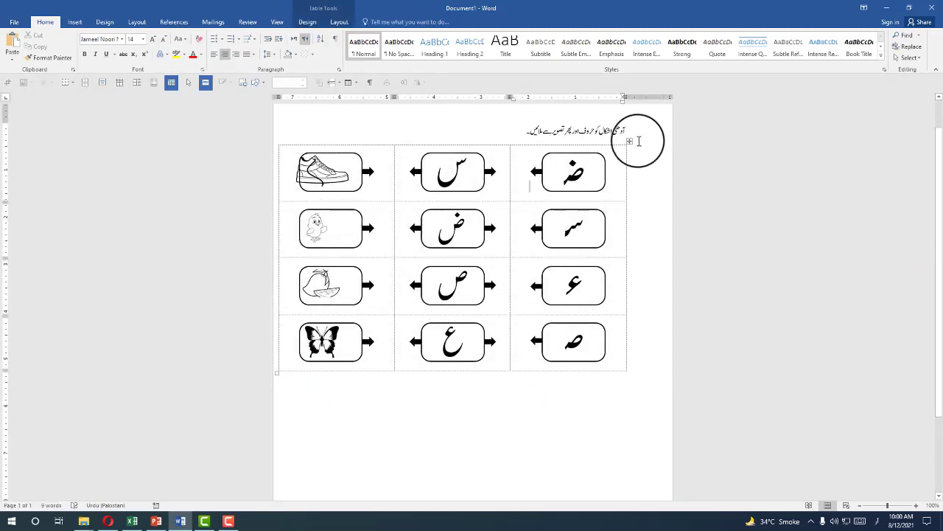
left_click(627, 139)
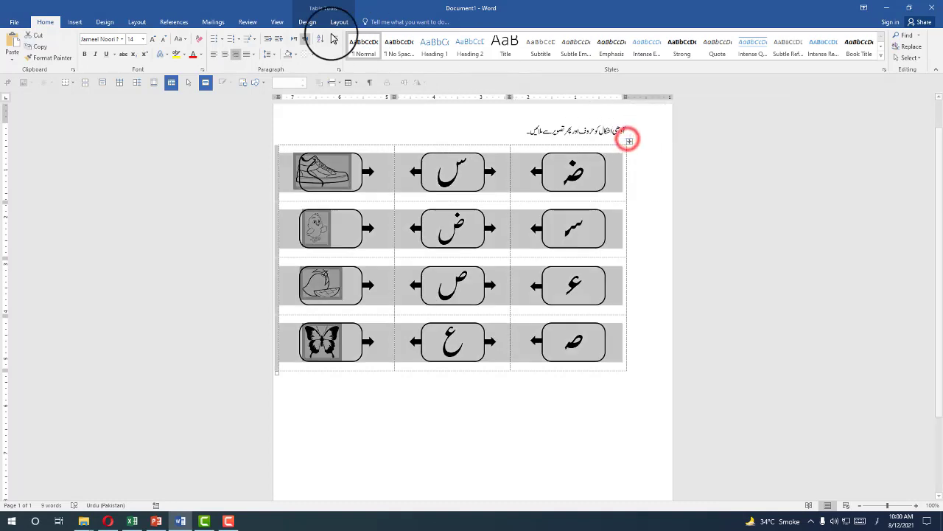
left_click(226, 54)
left_click(476, 433)
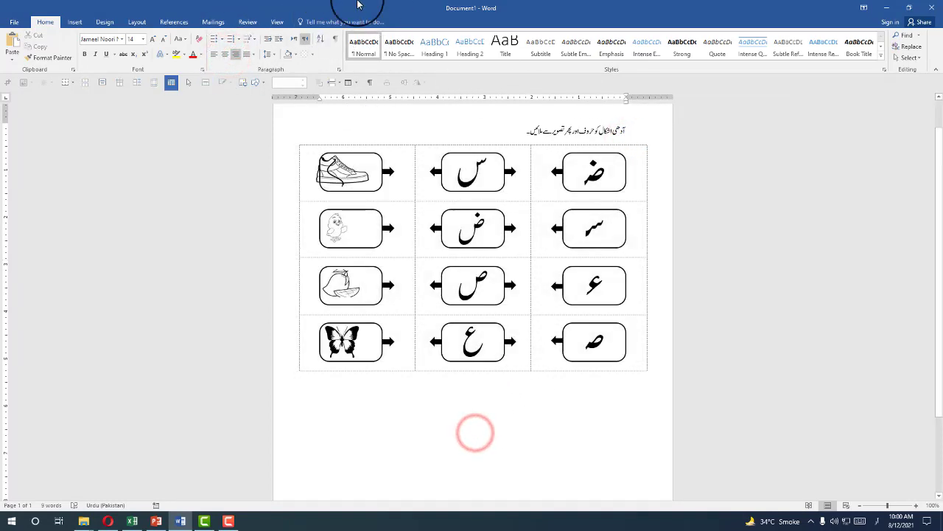
left_click(277, 23)
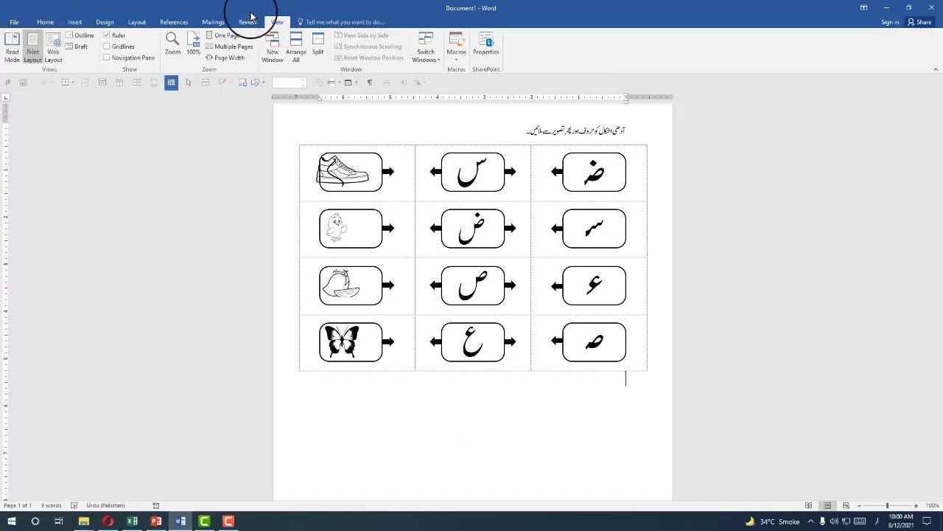
left_click(400, 329)
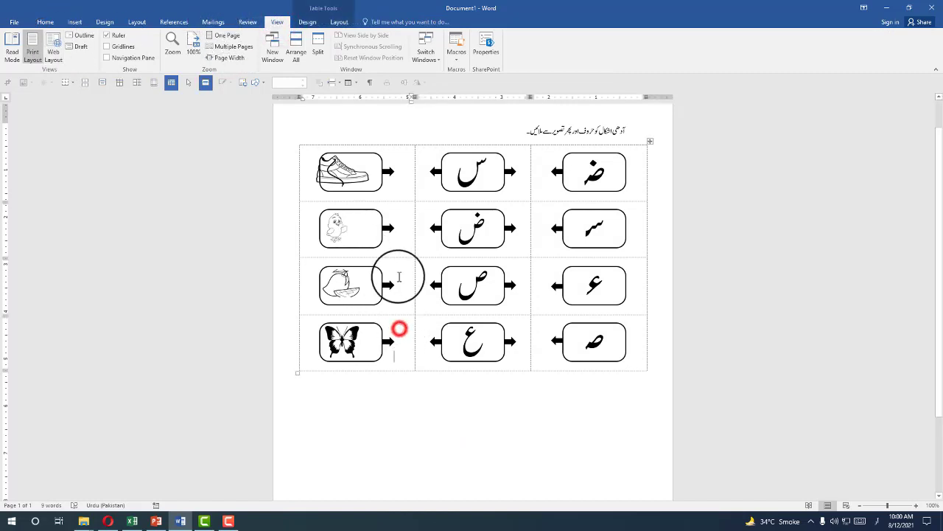
left_click(32, 44)
left_click(498, 442)
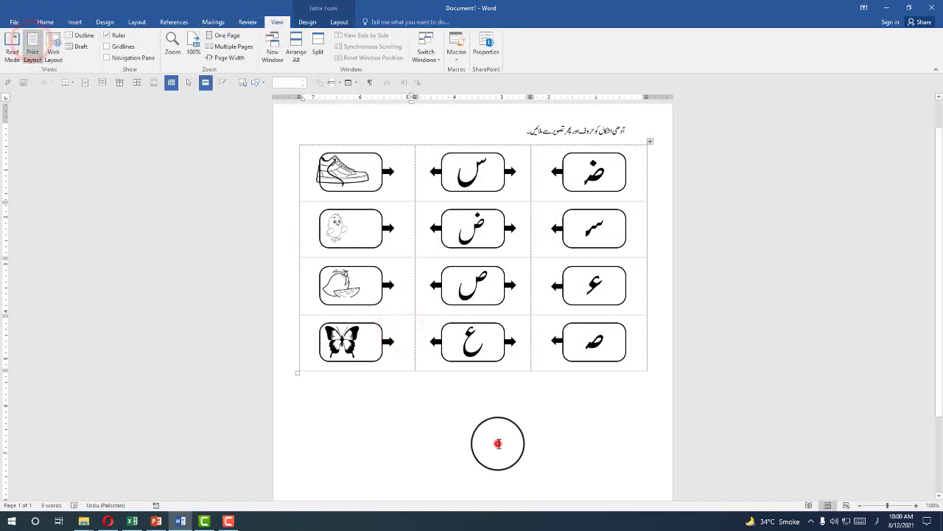
left_click(541, 170)
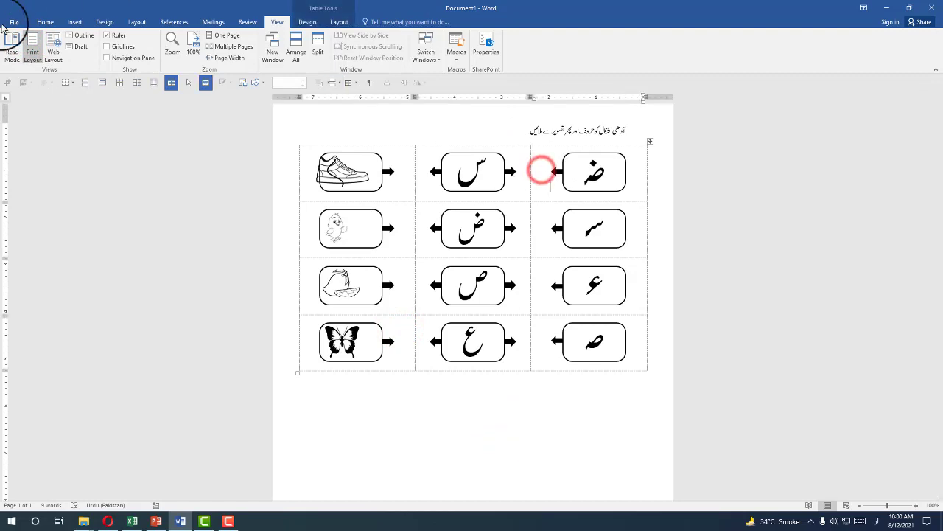
left_click(32, 45)
left_click(499, 418)
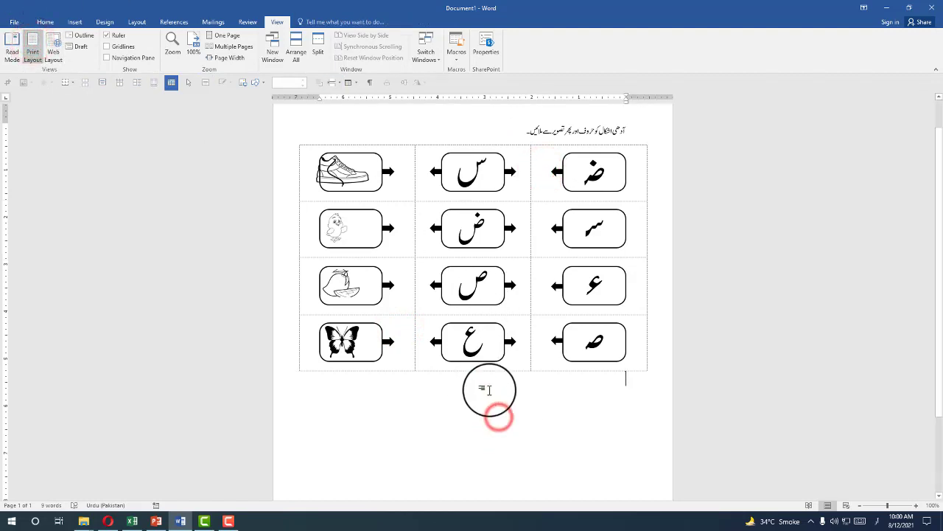
Step: Hide the dashed gridlines of the borderless table
left_click(417, 254)
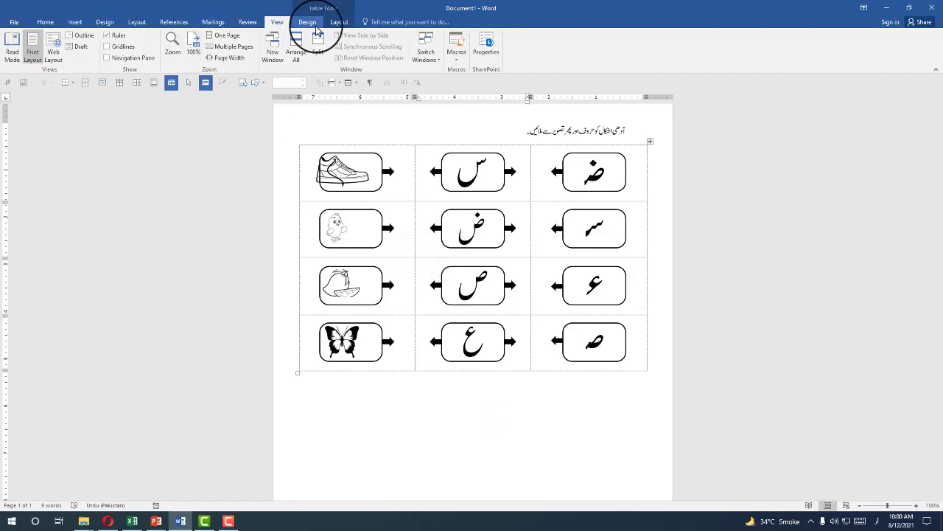
left_click(341, 22)
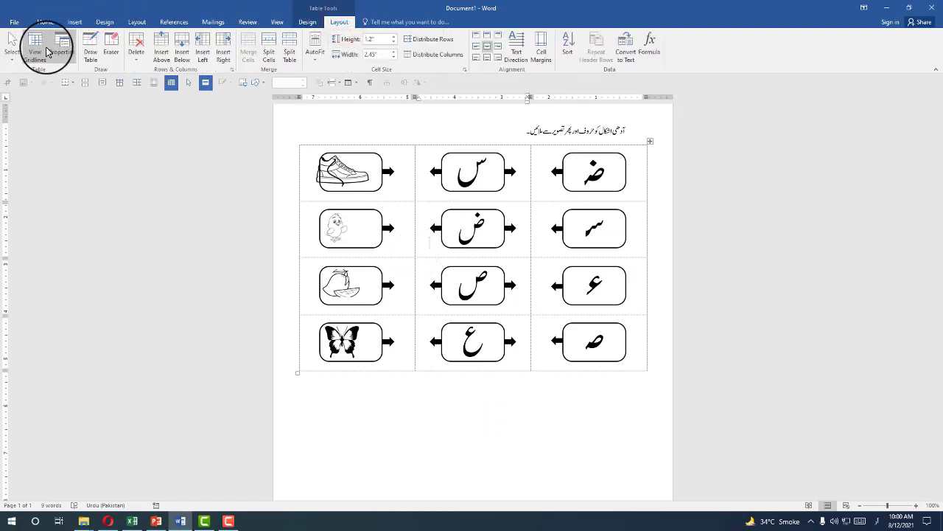
left_click(34, 47)
Step: Reposition the shoe, chick, mango and butterfly pictures so each sits centred in its box in the left column
left_click(346, 170)
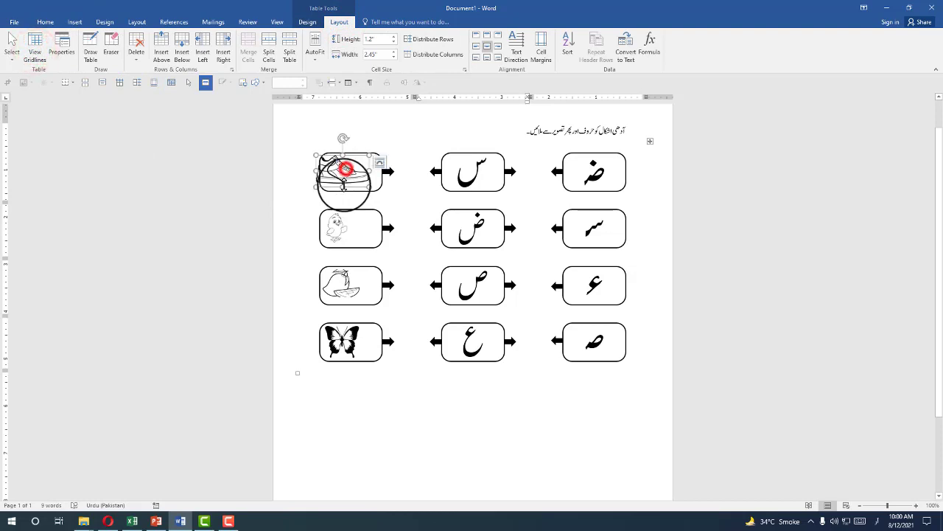
left_click_drag(345, 169, 337, 170)
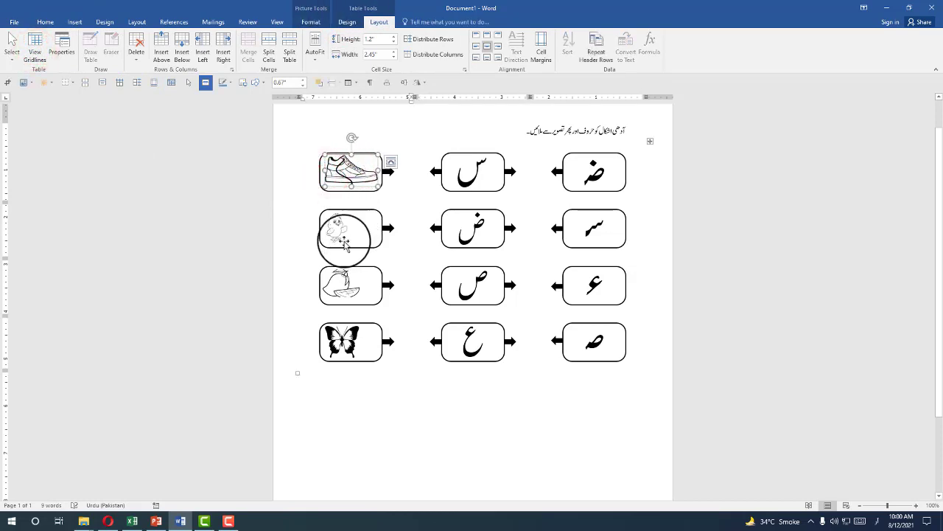
left_click_drag(334, 230, 347, 229)
left_click_drag(344, 289, 356, 282)
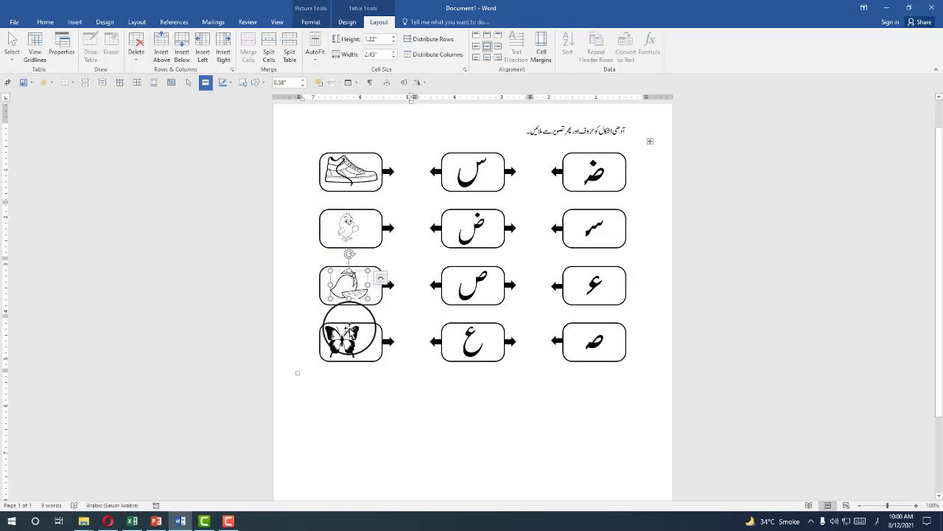
left_click_drag(343, 340, 351, 339)
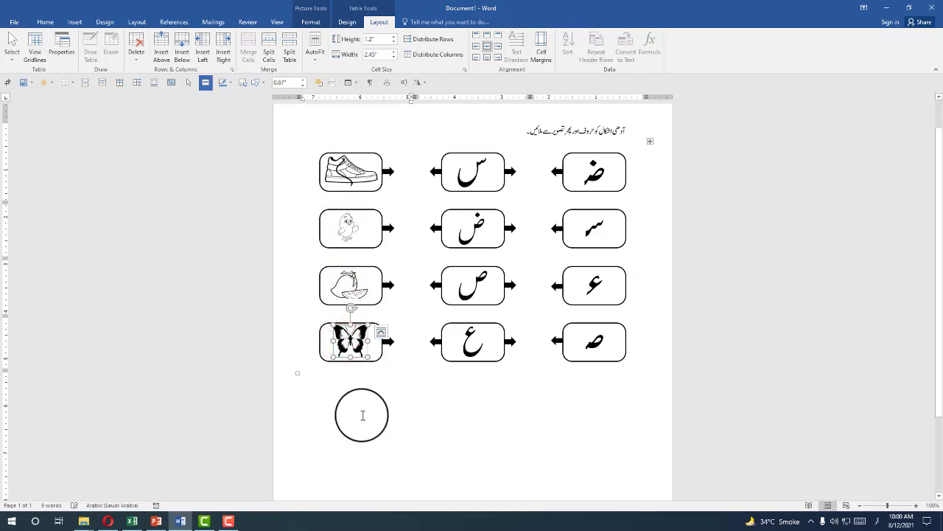
left_click(363, 415)
Step: Enlarge the chick to about 0.79" high and the mango to about 0.67" high, keeping each centred in its box
left_click(340, 229)
left_click_drag(360, 244, 363, 246)
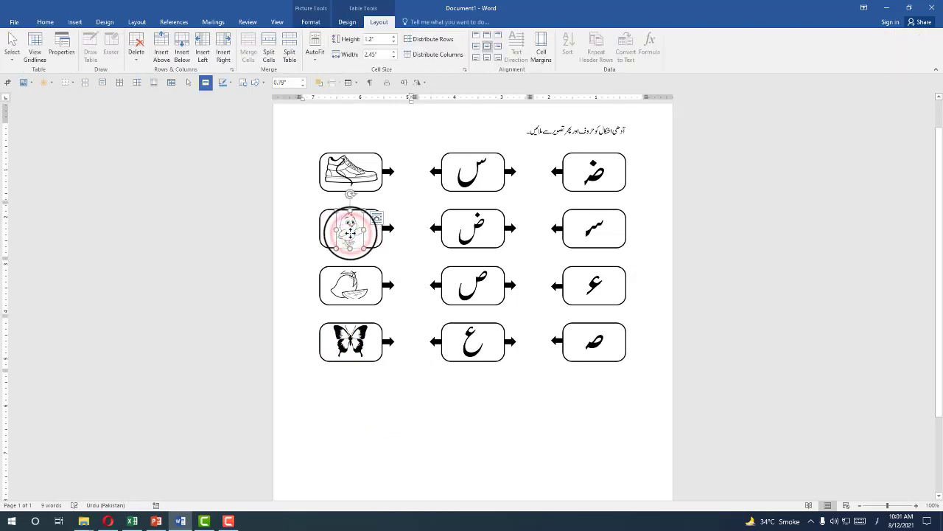
left_click(399, 386)
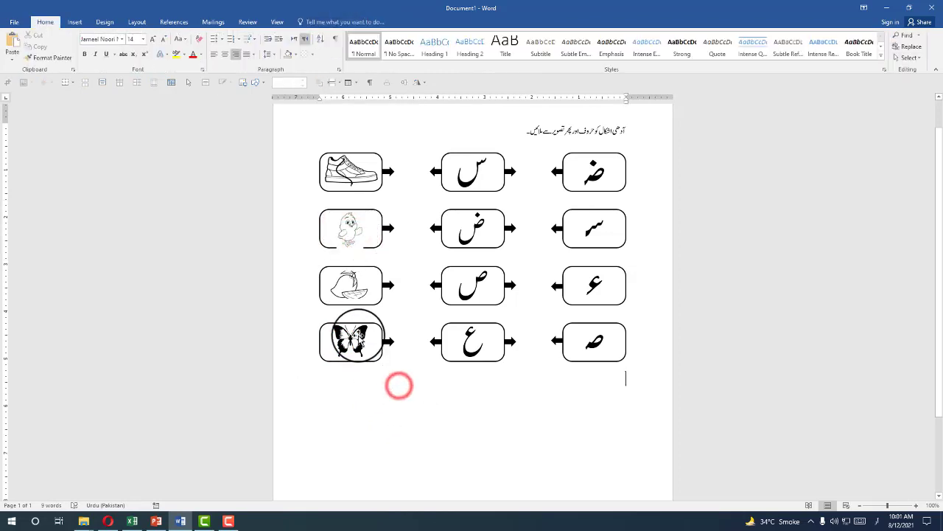
left_click(336, 291)
left_click_drag(325, 298, 354, 277)
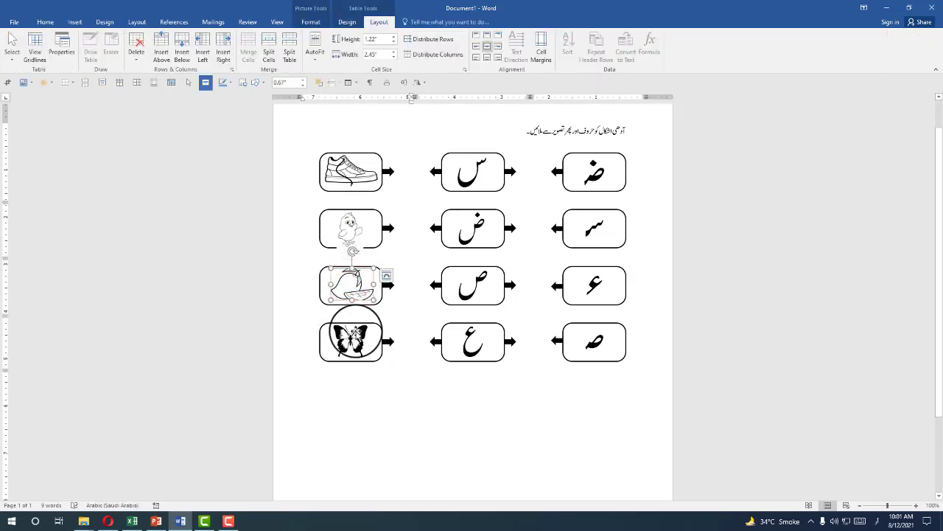
left_click(391, 383)
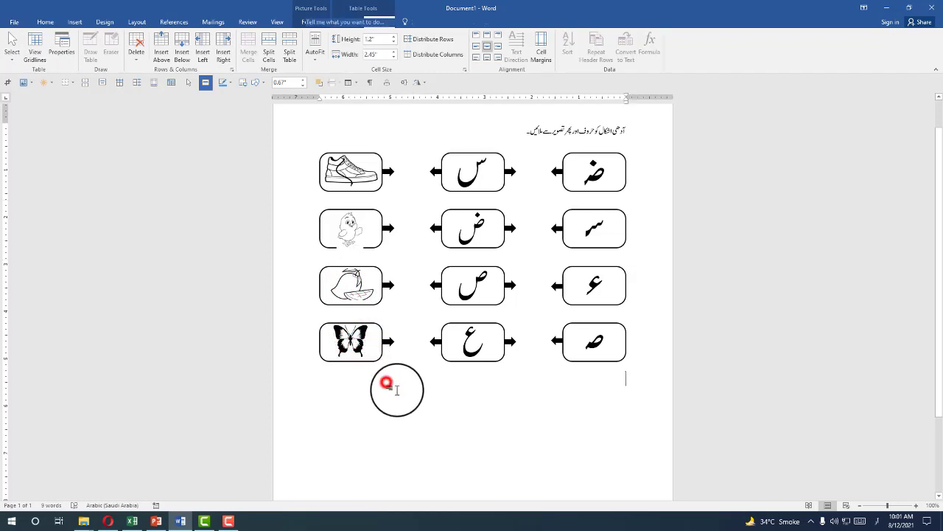